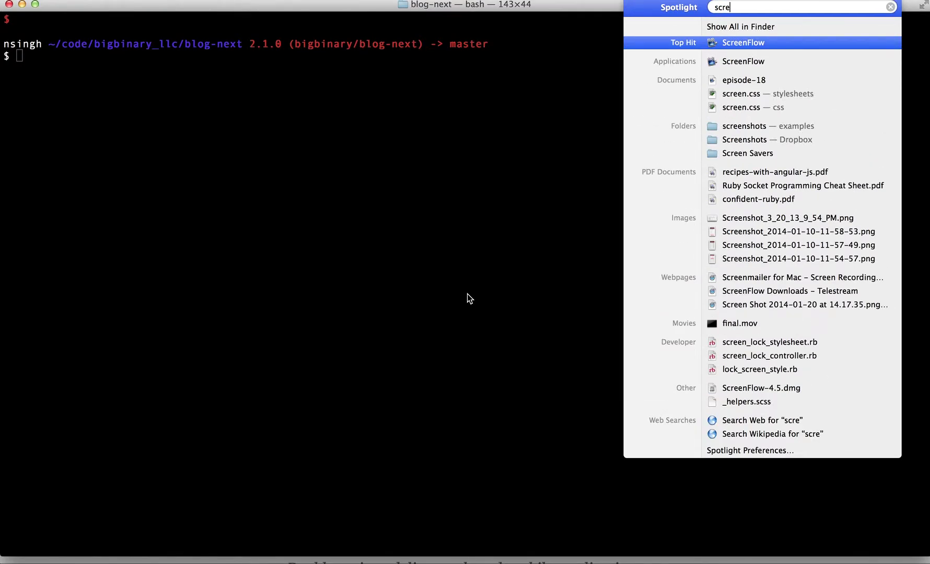
# Open ScreenFlow and start recording the Color LCD desktop with audio from the Built-in Microphone
pyautogui.press('Return')
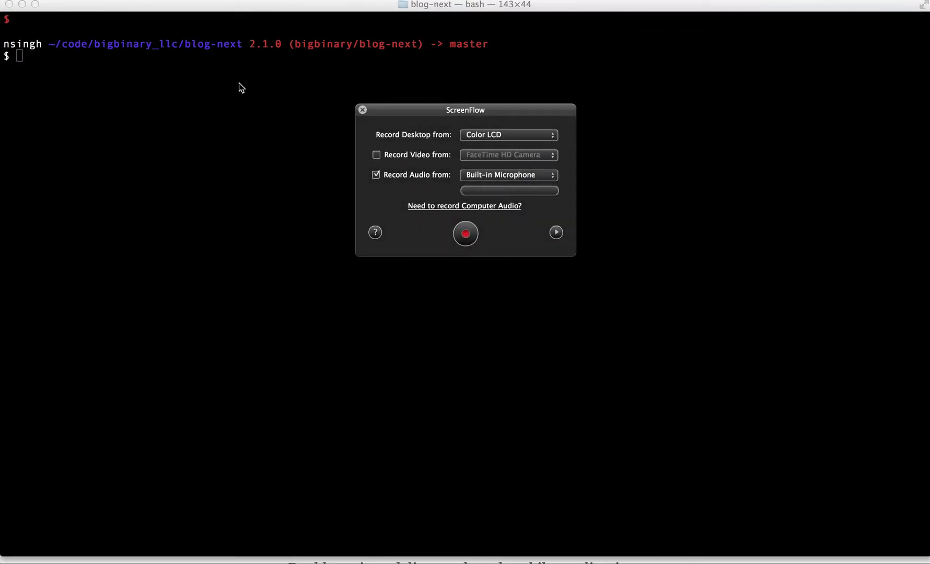
pyautogui.click(497, 137)
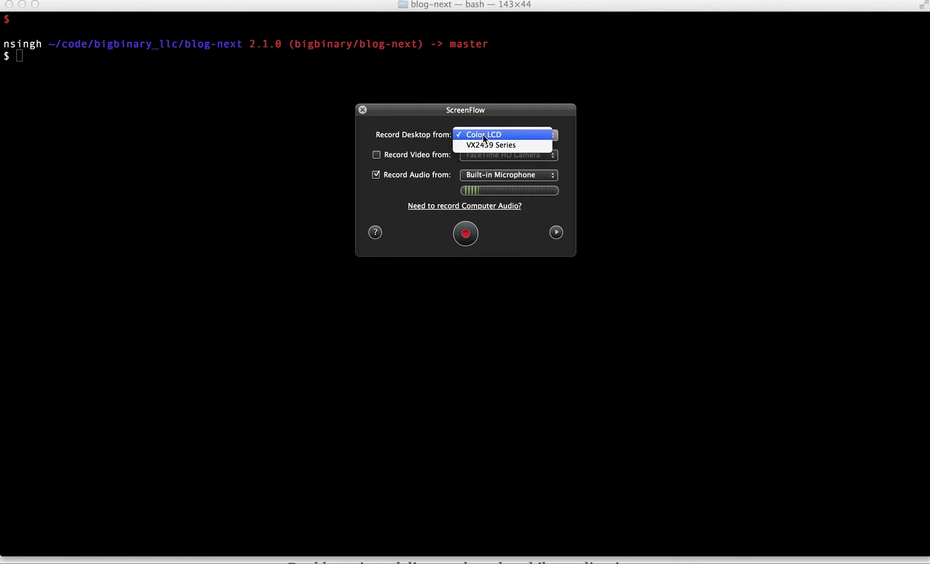
pyautogui.click(483, 135)
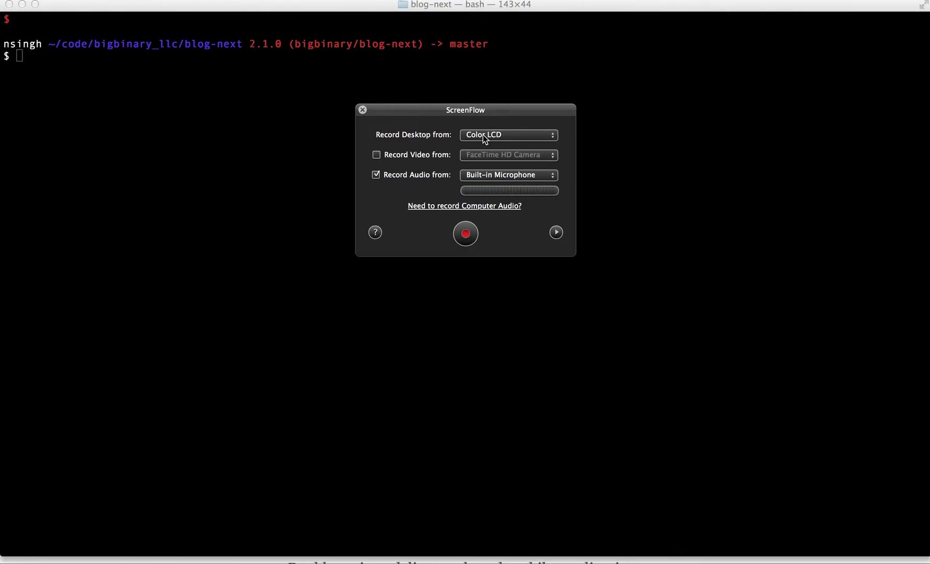
pyautogui.click(488, 176)
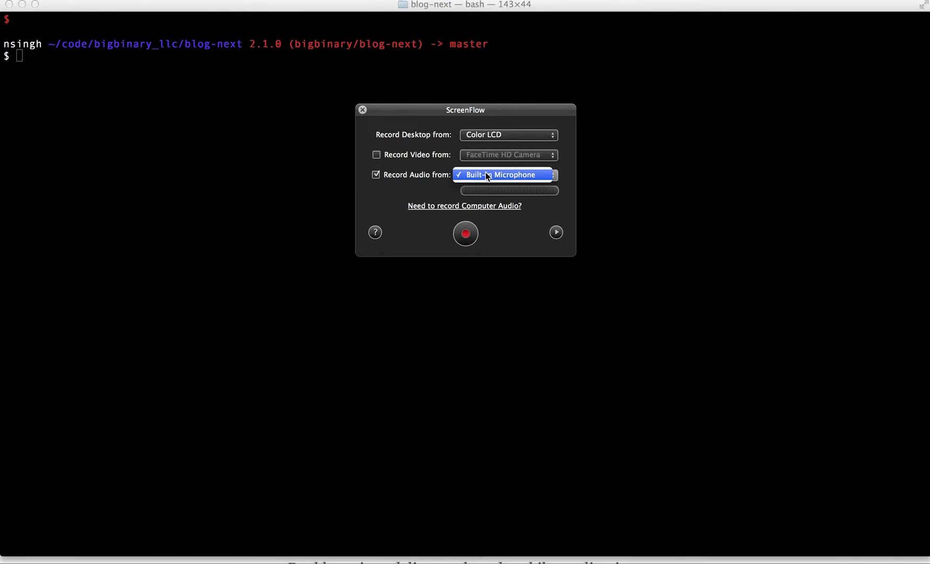
pyautogui.click(467, 238)
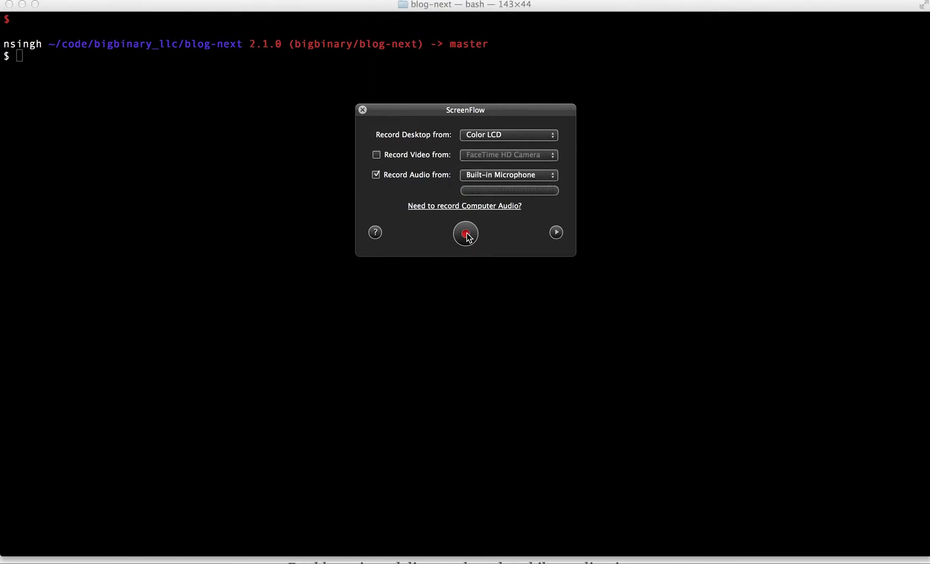
pyautogui.click(466, 234)
pyautogui.click(466, 235)
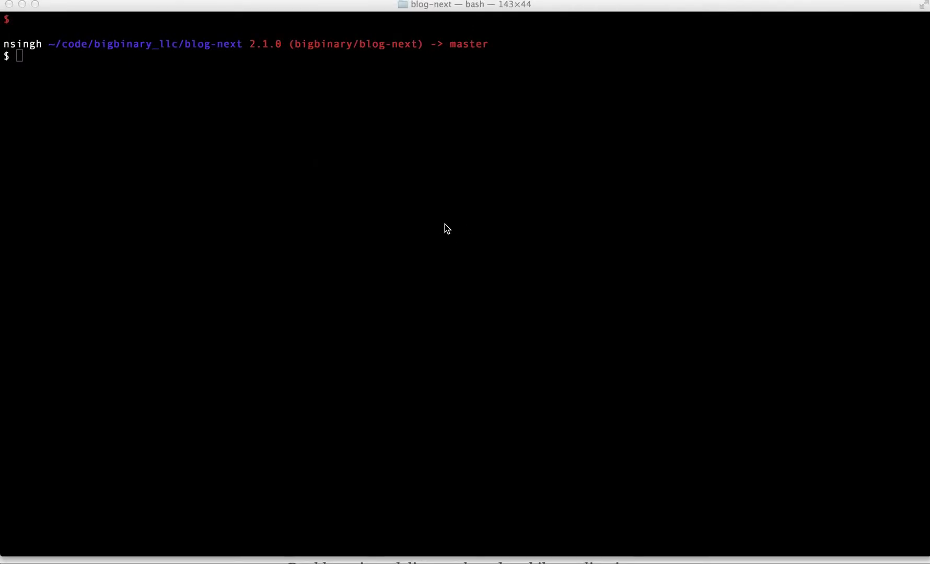
# Run v in the terminal to open the blog-next folder in MacVim, dismissing any log-out request
pyautogui.click(441, 224)
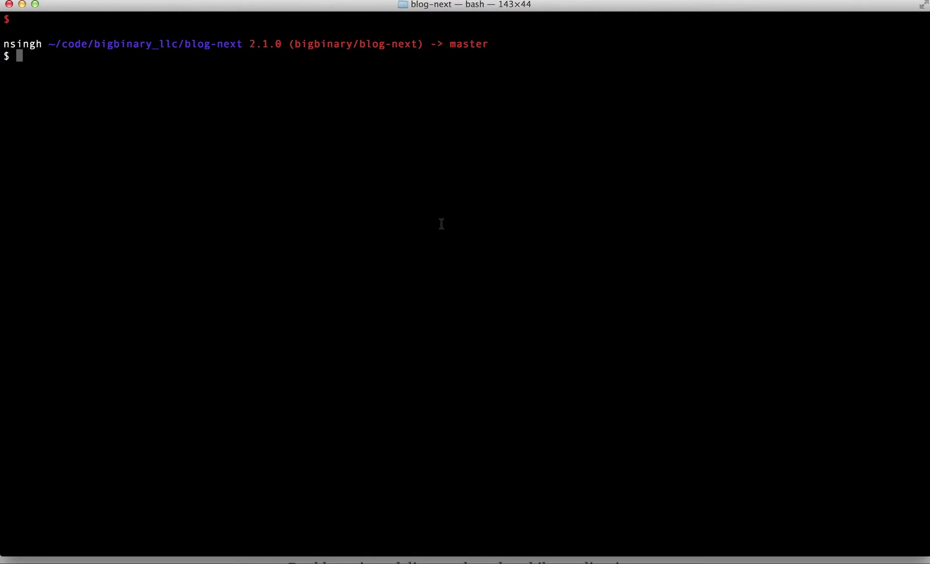
pyautogui.write('v')
pyautogui.press('Return')
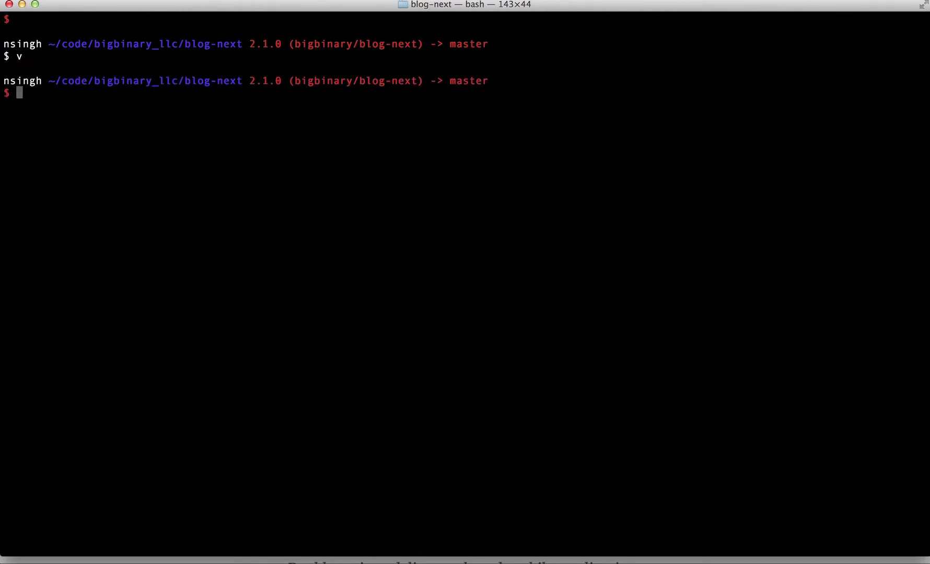
pyautogui.press('shift+super+q')
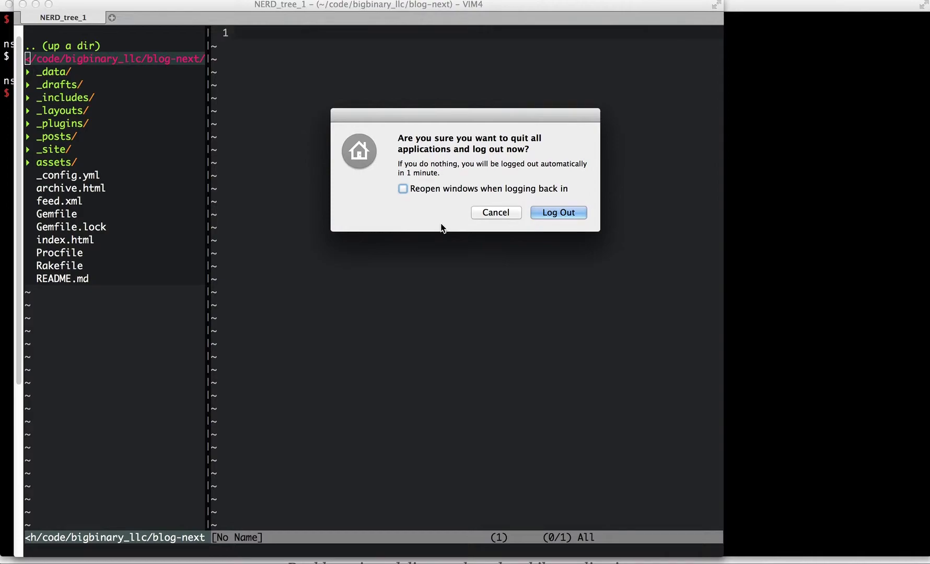
pyautogui.click(503, 216)
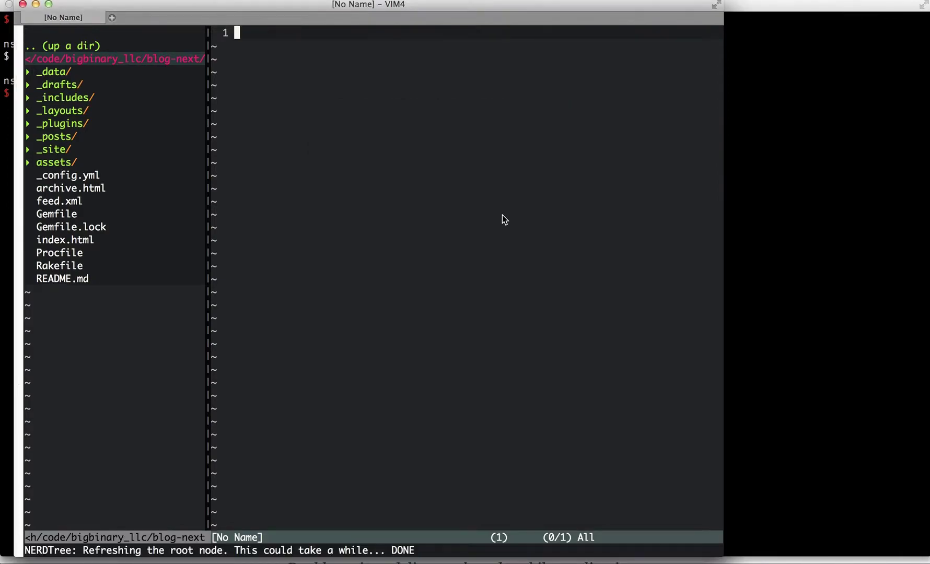
# Close the empty buffer with :q and enlarge the MacVim window to fill the screen
pyautogui.write(':')
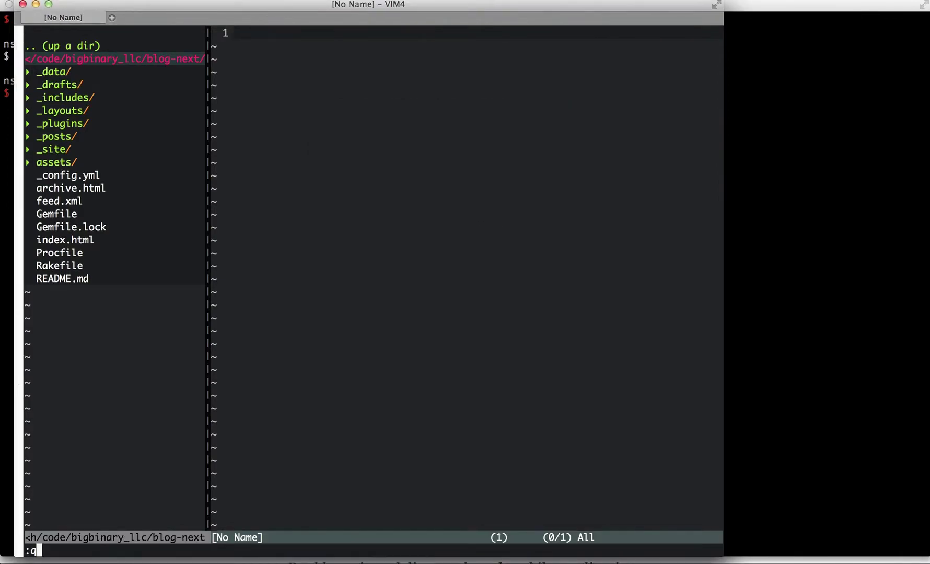
pyautogui.write('q')
pyautogui.press('Return')
pyautogui.hotkey('ctrl', 'shift', 'space')
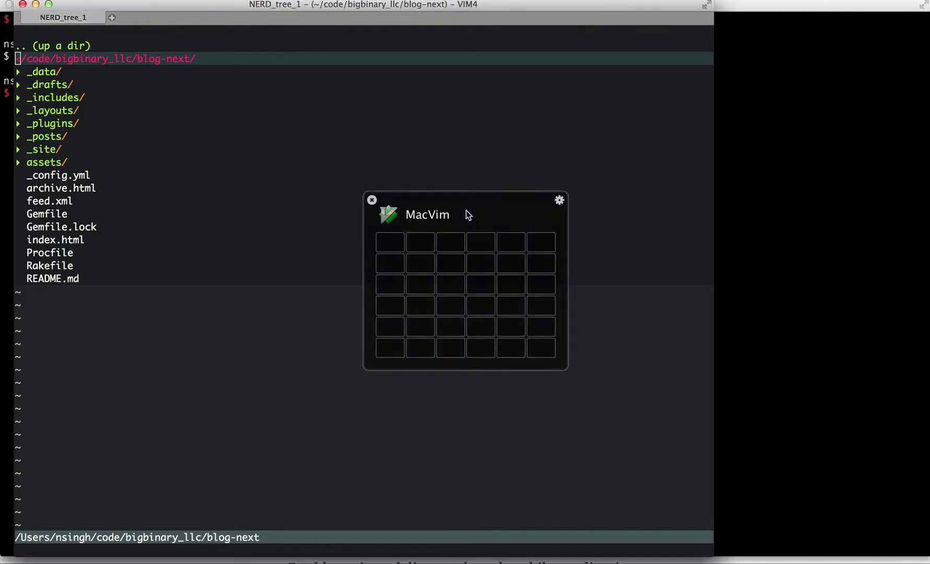
pyautogui.press('m')
# Refresh the project's file tree and open README.md in a new tab
pyautogui.press('j')
pyautogui.press('j')
pyautogui.press('j')
pyautogui.press('j')
pyautogui.press('j')
pyautogui.press('j')
pyautogui.press('j')
pyautogui.press('j')
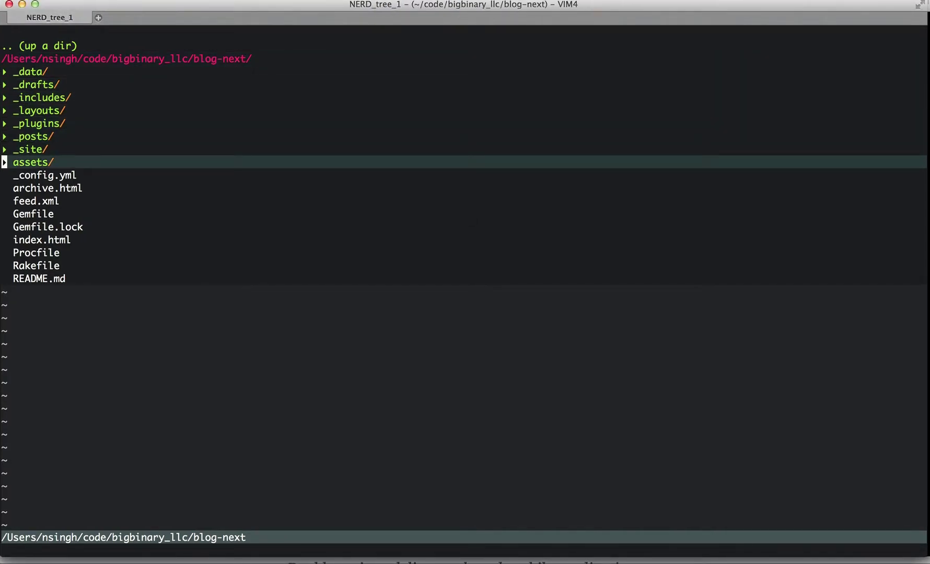
pyautogui.press('k')
pyautogui.press('k')
pyautogui.press('k')
pyautogui.press('j')
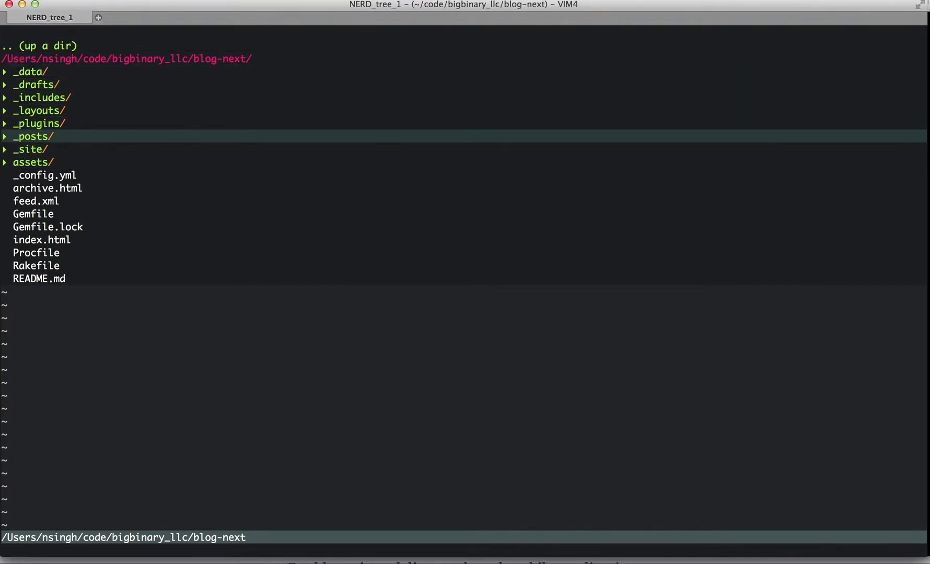
pyautogui.press('R')
pyautogui.press('j')
pyautogui.press('j')
pyautogui.press('j')
pyautogui.press('j')
pyautogui.press('j')
pyautogui.press('j')
pyautogui.press('j')
pyautogui.press('j')
pyautogui.press('j')
pyautogui.press('j')
pyautogui.press('j')
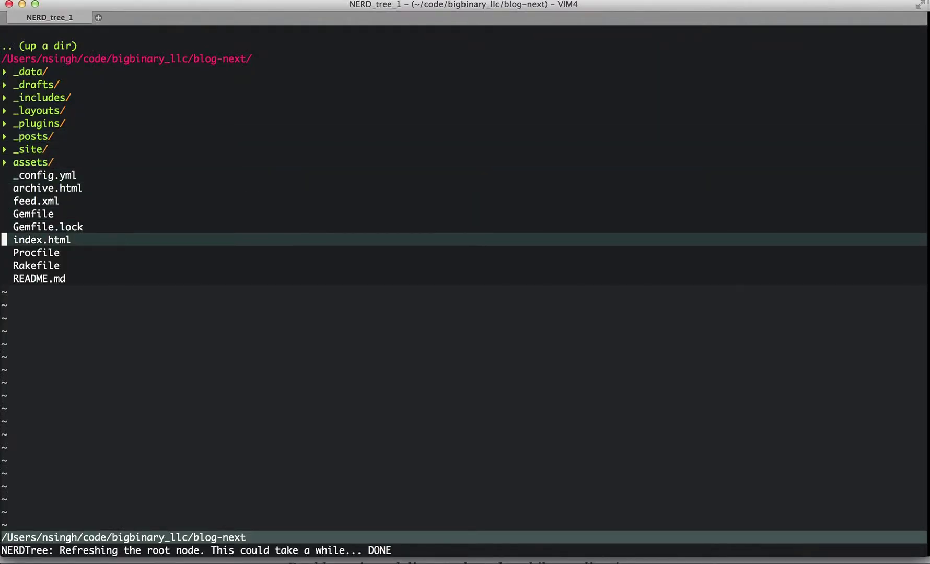
pyautogui.press('t')
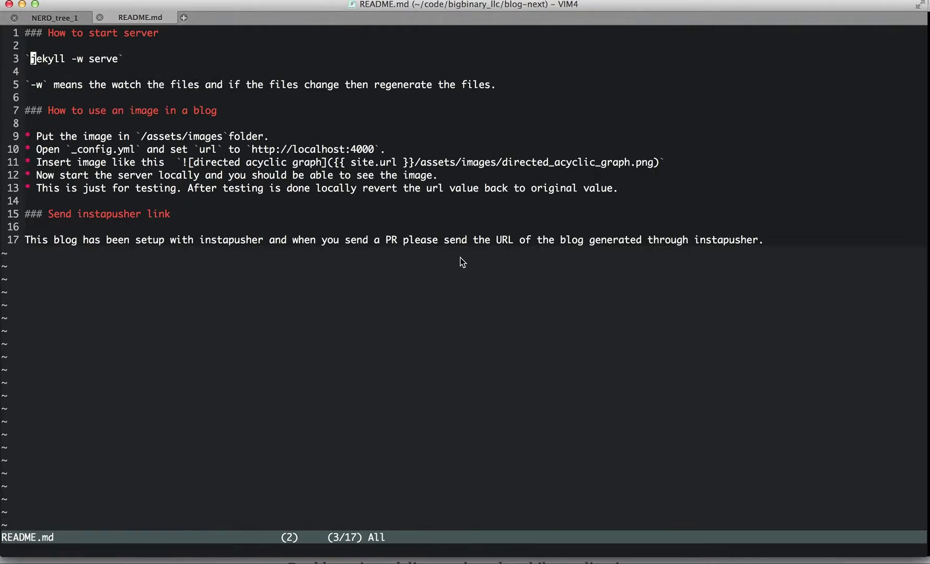
# Copy the command jekyll -w serve from the "How to start server" section of README.md
pyautogui.click(120, 60)
pyautogui.press('v')
pyautogui.press('h')
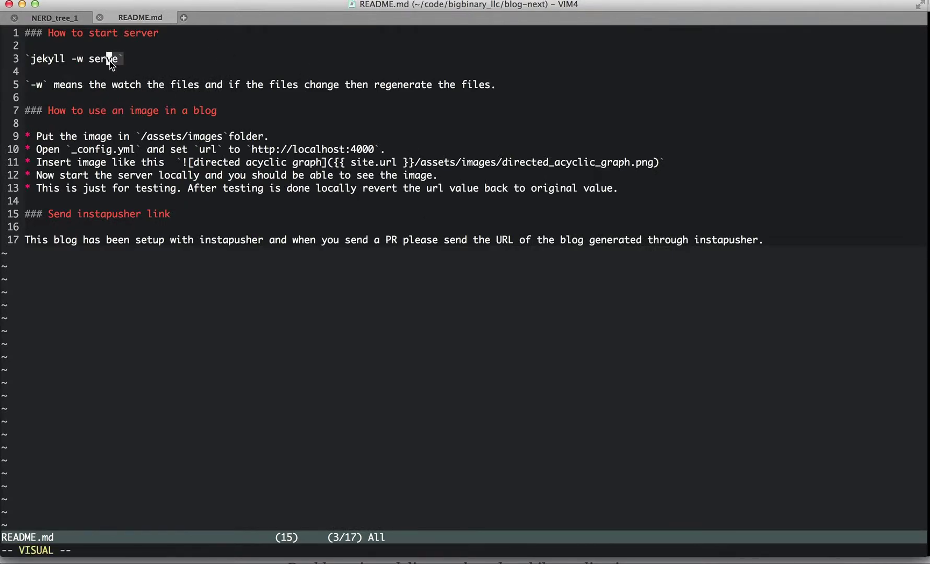
pyautogui.click(138, 64)
pyautogui.moveTo(116, 60); pyautogui.dragTo(32, 62)
pyautogui.press('super+c')
pyautogui.click(33, 61)
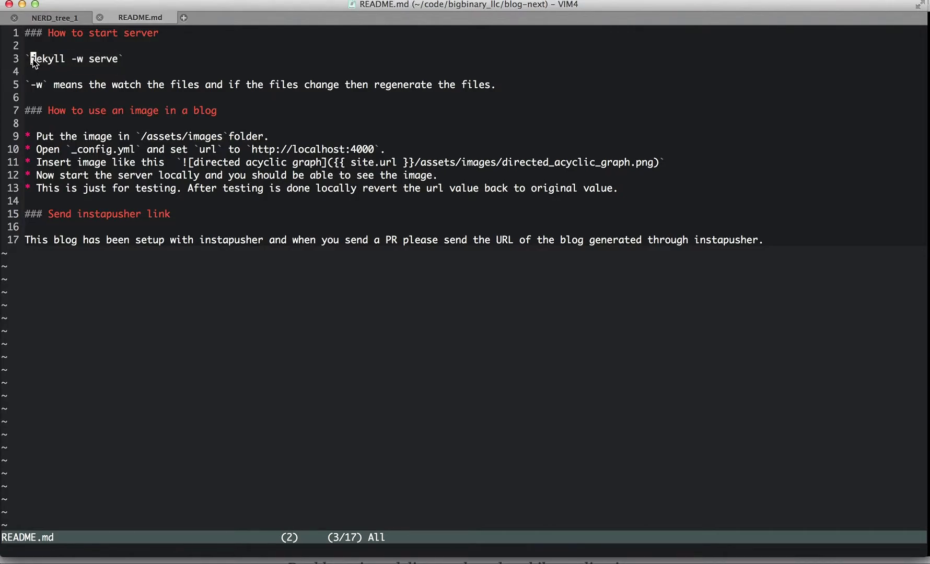
# Switch to the terminal and run the copied command jekyll -w serve in the blog-next folder
pyautogui.press('super+Tab')
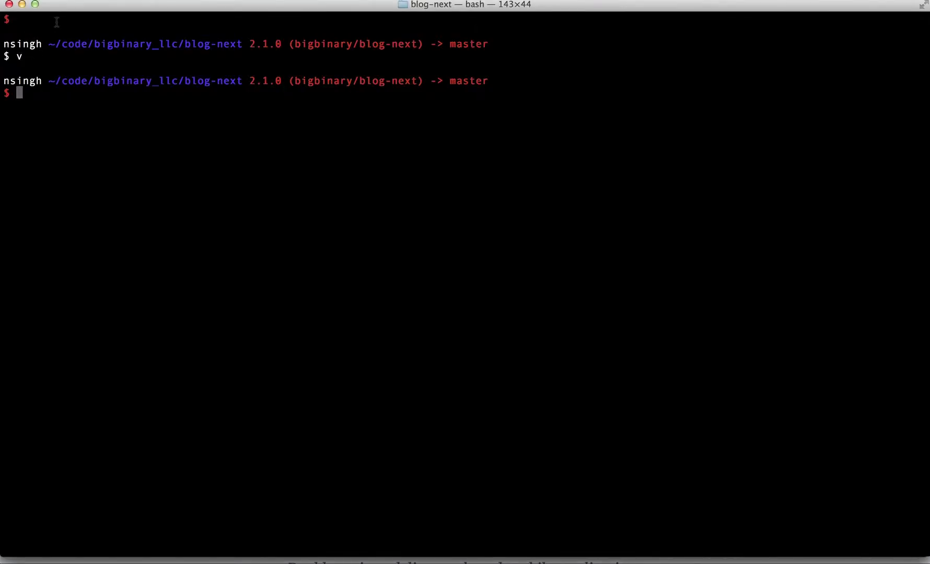
pyautogui.press('super+v')
pyautogui.press('Return')
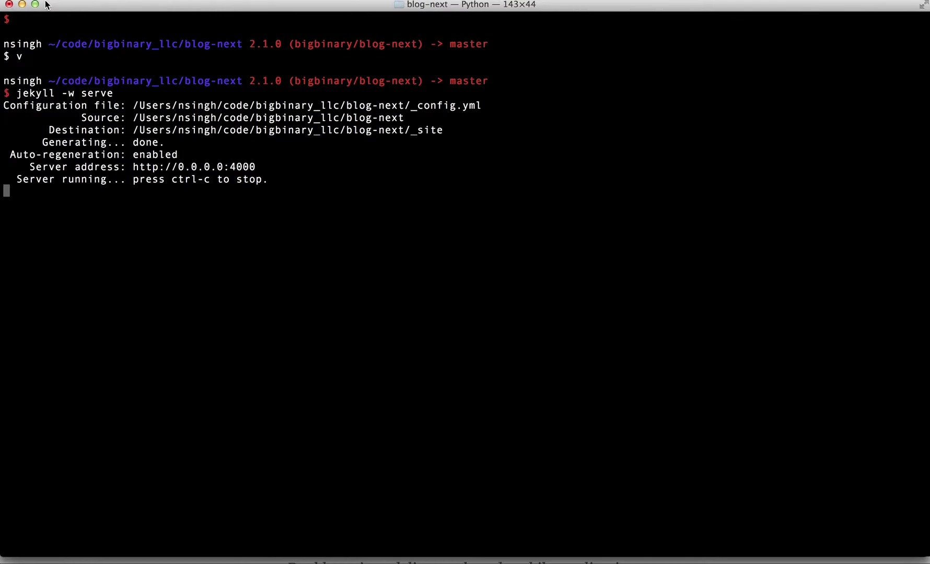
# Stop the ScreenFlow recording and enlarge the timeline area in the new project
pyautogui.click(510, 0)
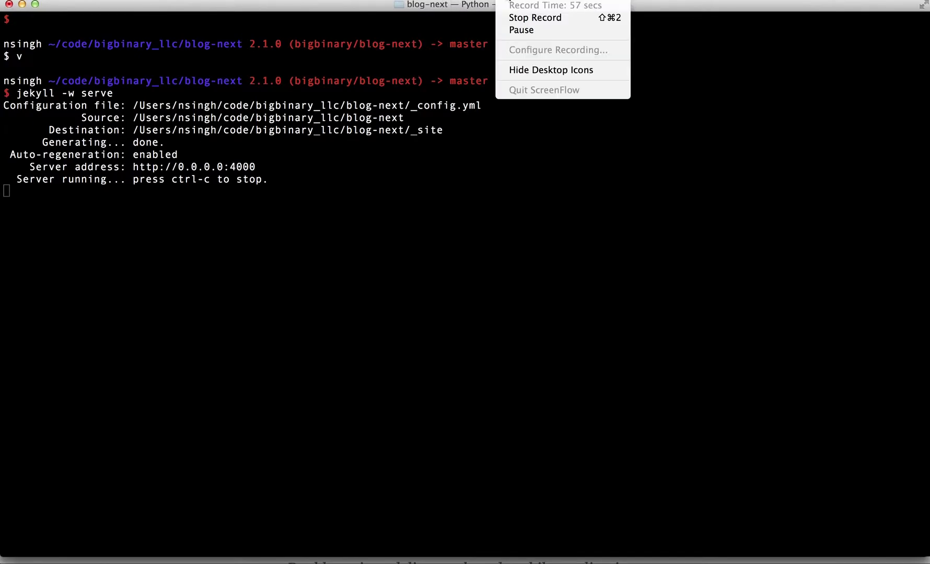
pyautogui.click(534, 18)
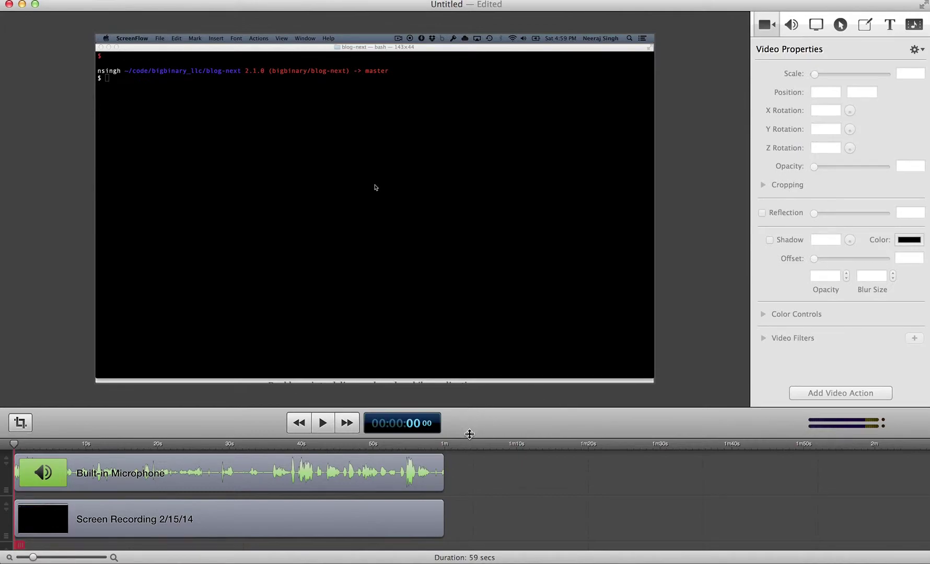
pyautogui.moveTo(468, 437); pyautogui.dragTo(382, 385)
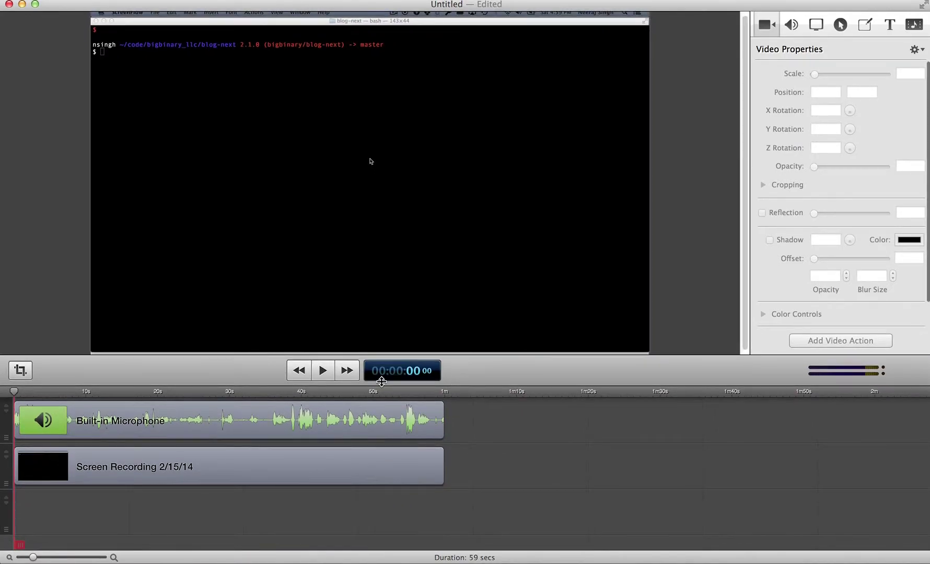
# Play the recording from the start, skip ahead to its last part, and pause playback
pyautogui.click(325, 372)
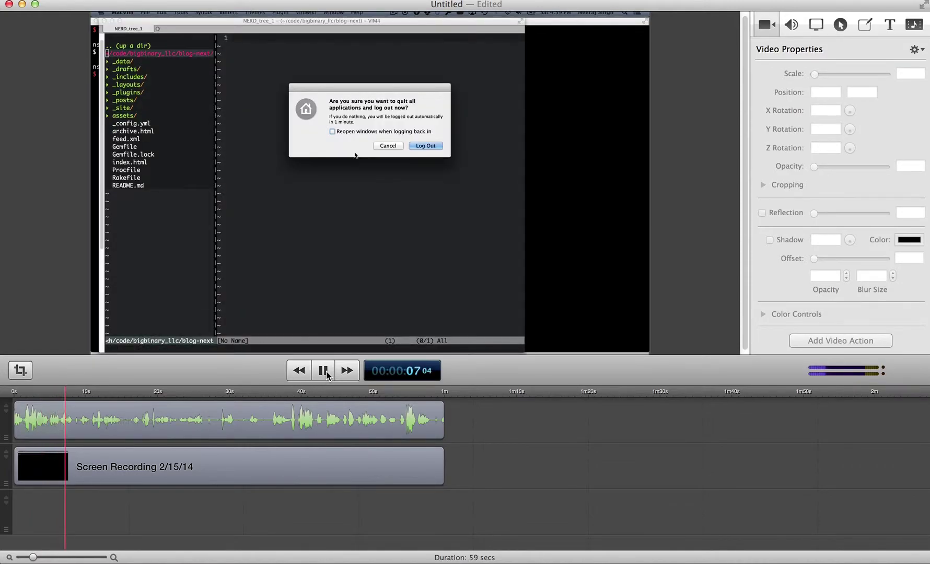
pyautogui.click(324, 372)
pyautogui.moveTo(80, 393); pyautogui.dragTo(352, 458)
pyautogui.click(324, 371)
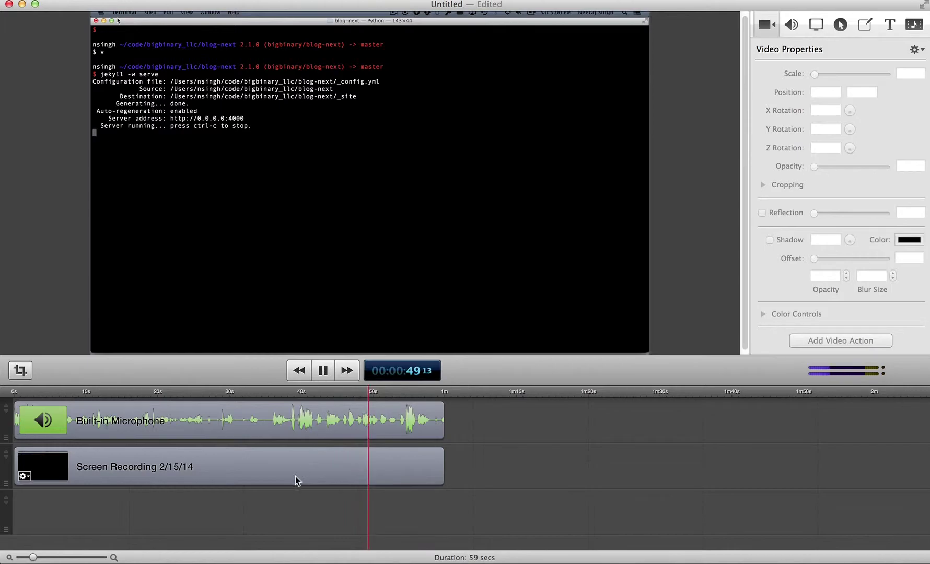
pyautogui.moveTo(34, 557)
pyautogui.mouseDown()
pyautogui.moveTo(84, 558)
pyautogui.moveTo(25, 558)
pyautogui.mouseUp()
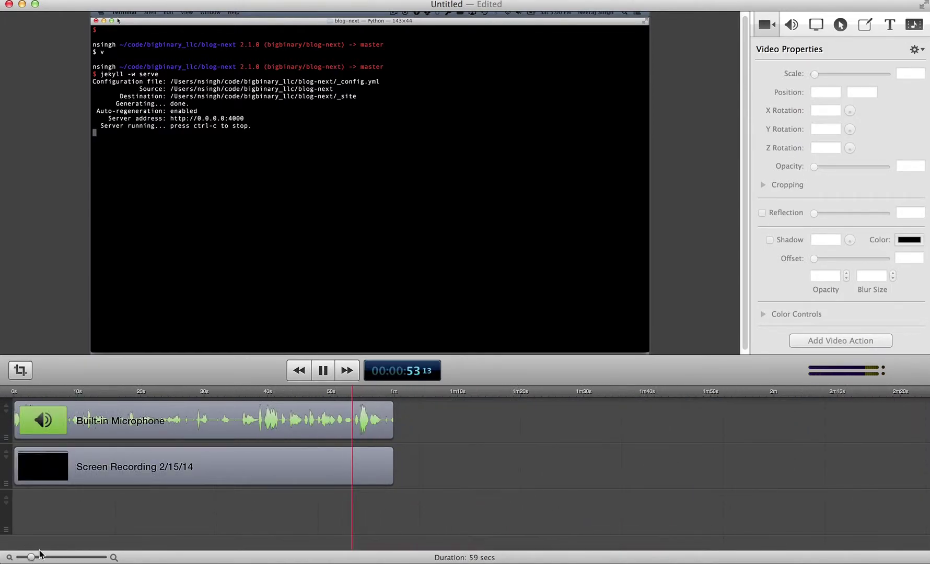
pyautogui.press('space')
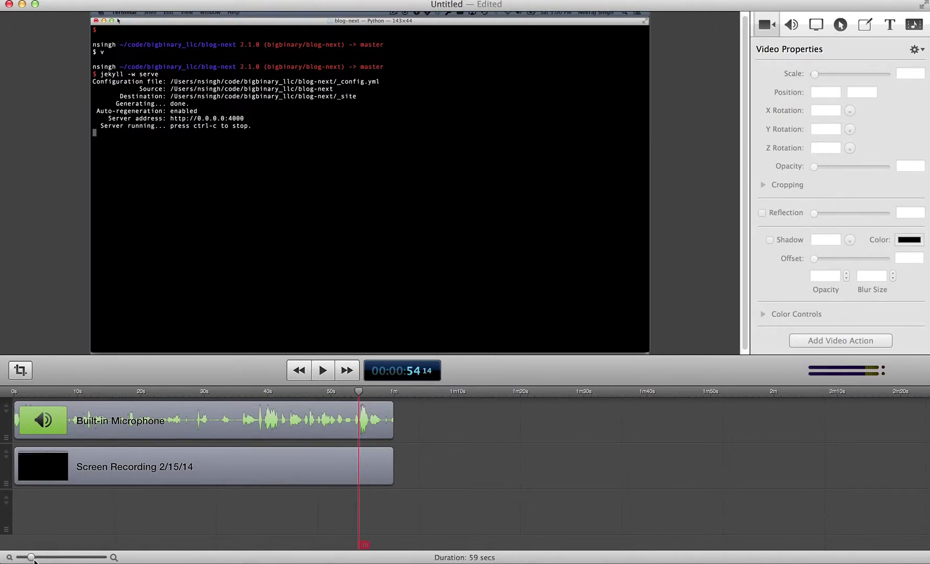
# Magnify the timeline's audio waveform and play the recording from about 51 seconds
pyautogui.moveTo(32, 558); pyautogui.dragTo(75, 558)
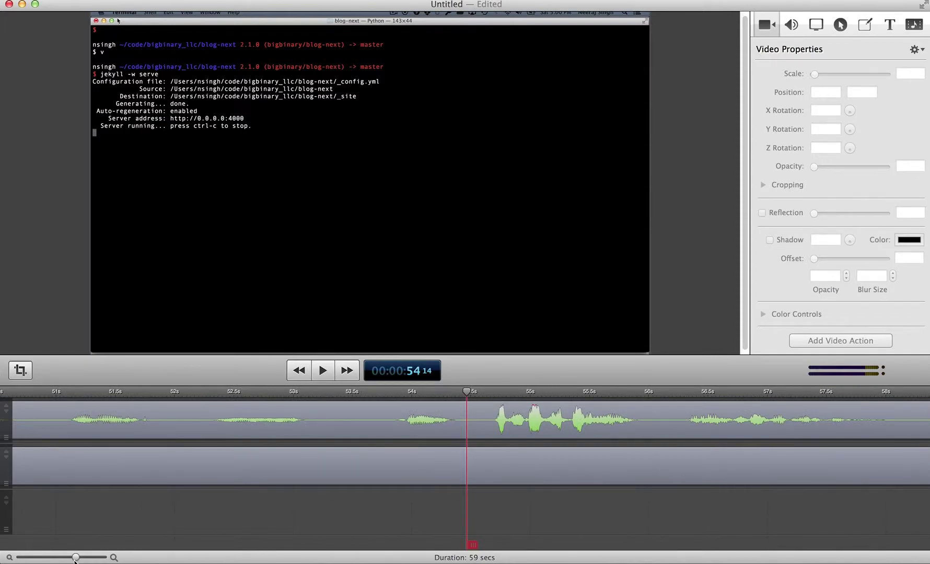
pyautogui.moveTo(76, 558)
pyautogui.mouseDown()
pyautogui.moveTo(51, 558)
pyautogui.moveTo(70, 558)
pyautogui.mouseUp()
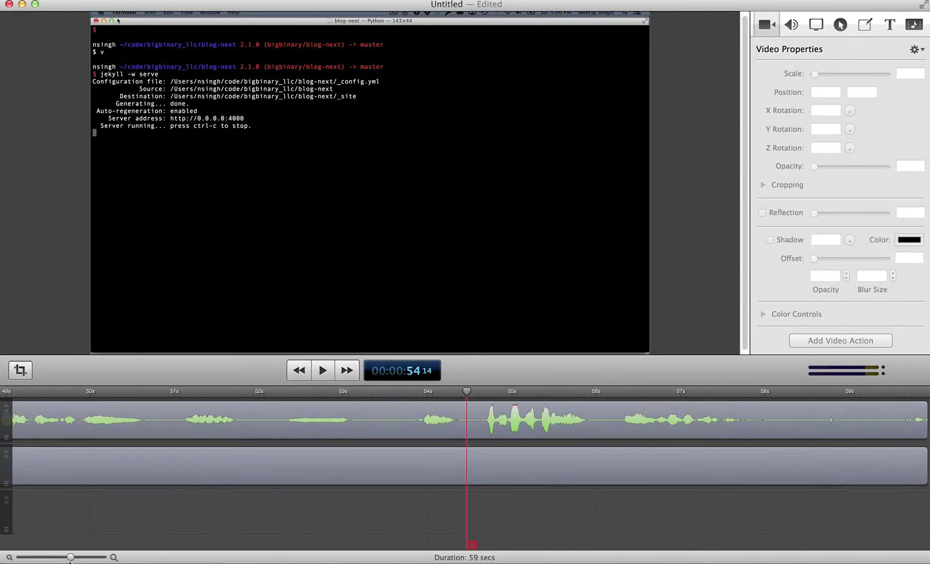
pyautogui.moveTo(70, 558); pyautogui.dragTo(72, 558)
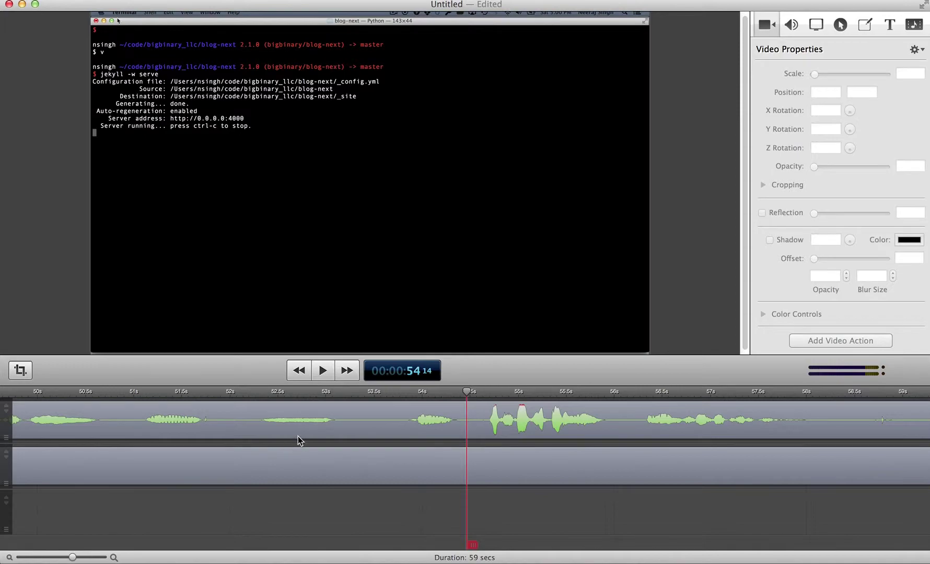
pyautogui.click(116, 397)
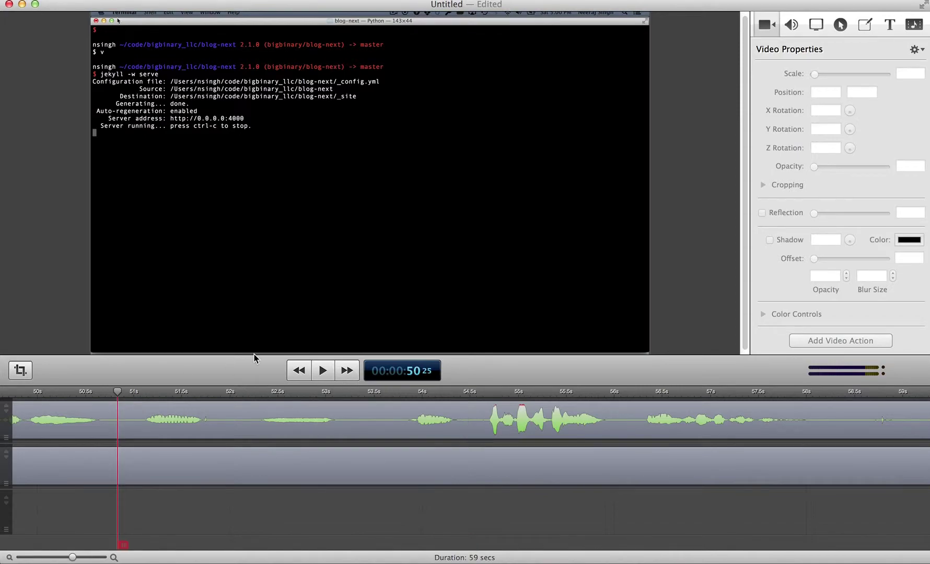
pyautogui.click(323, 370)
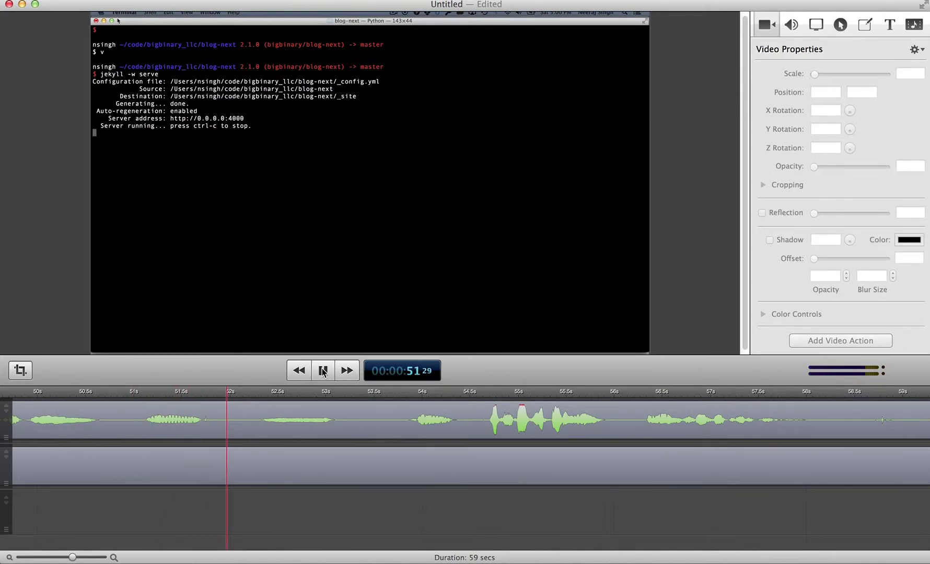
pyautogui.click(323, 371)
# Move the playhead back to about 49 seconds and replay that part of the recording
pyautogui.moveTo(72, 558); pyautogui.dragTo(68, 558)
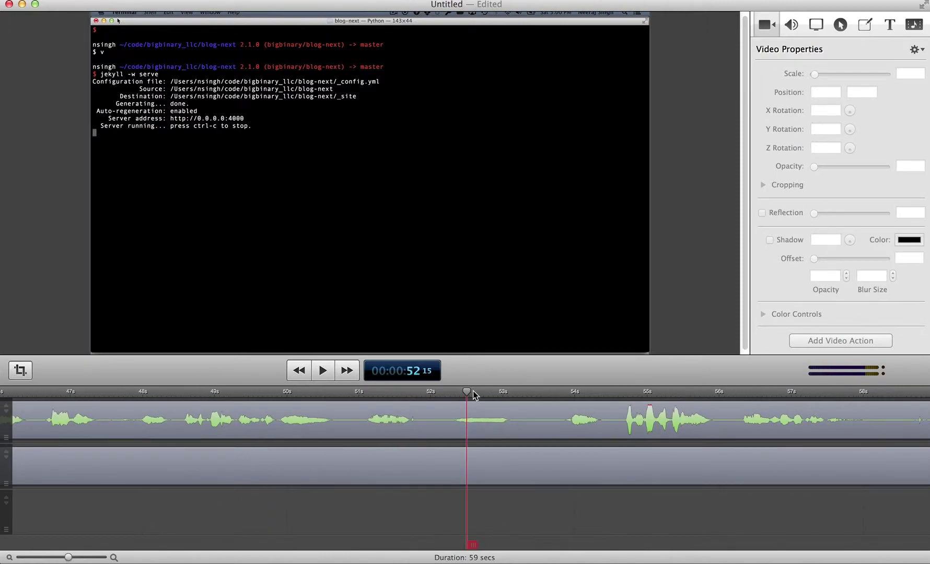
pyautogui.moveTo(467, 392); pyautogui.dragTo(247, 392)
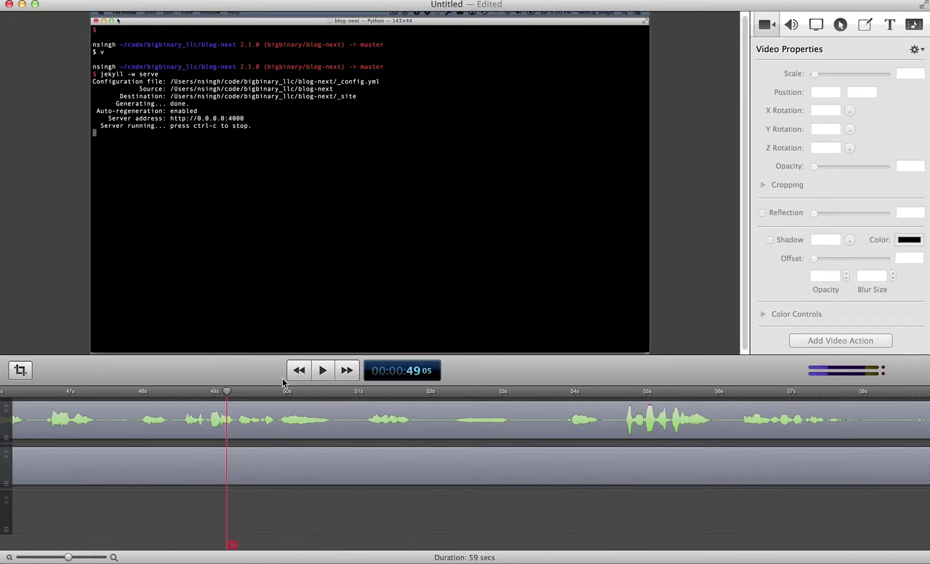
pyautogui.click(313, 371)
pyautogui.click(315, 372)
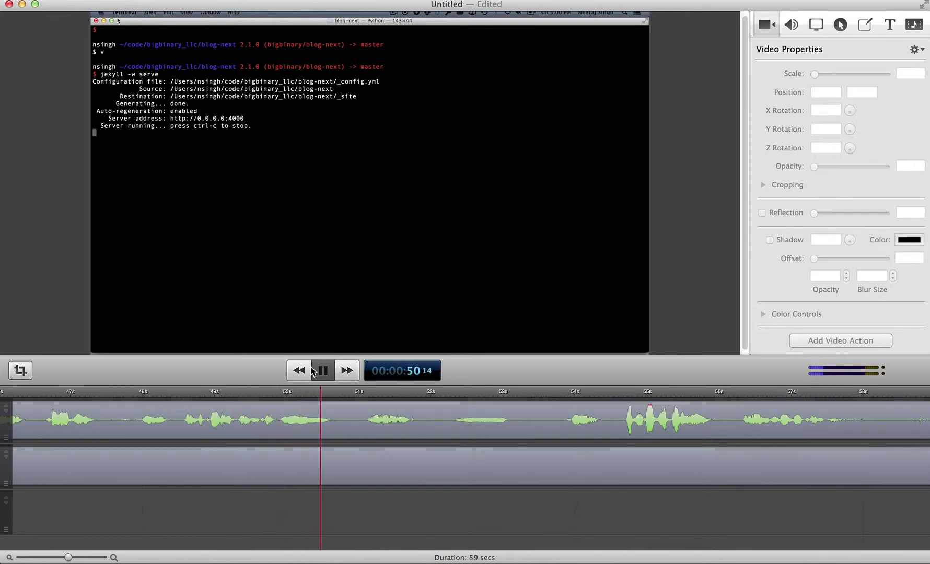
# Play the recording through to about 54 seconds, pause, and move the playhead back to about 49 seconds
pyautogui.click(317, 371)
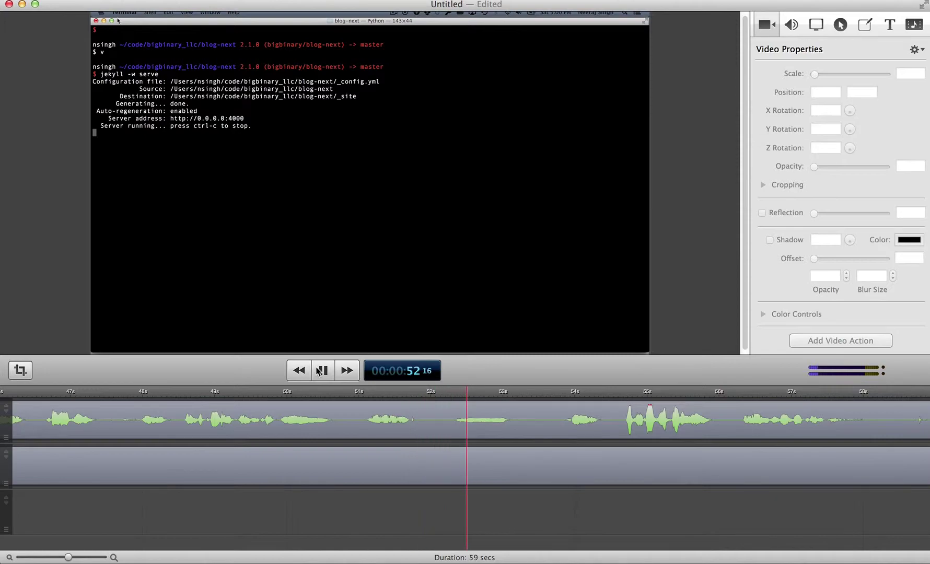
pyautogui.click(317, 371)
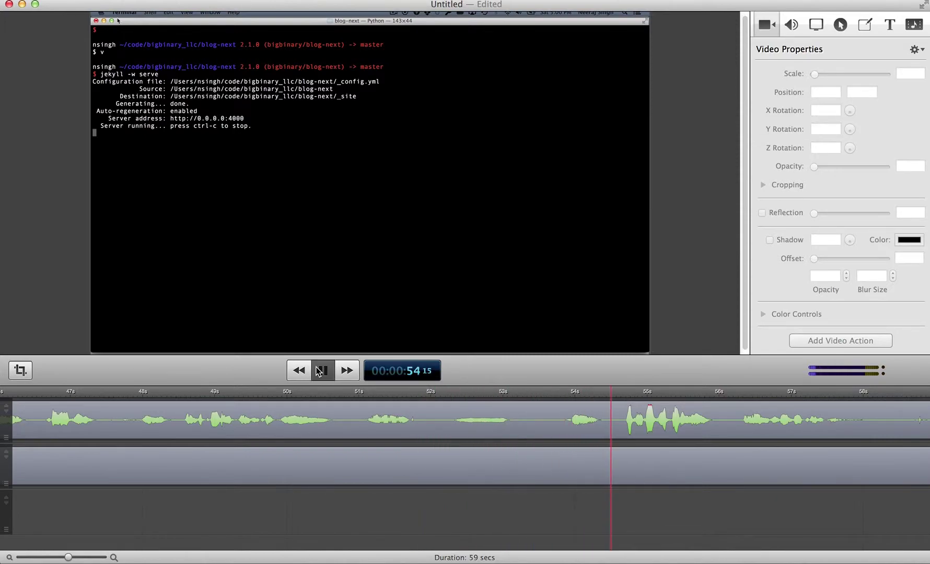
pyautogui.moveTo(611, 393); pyautogui.dragTo(219, 391)
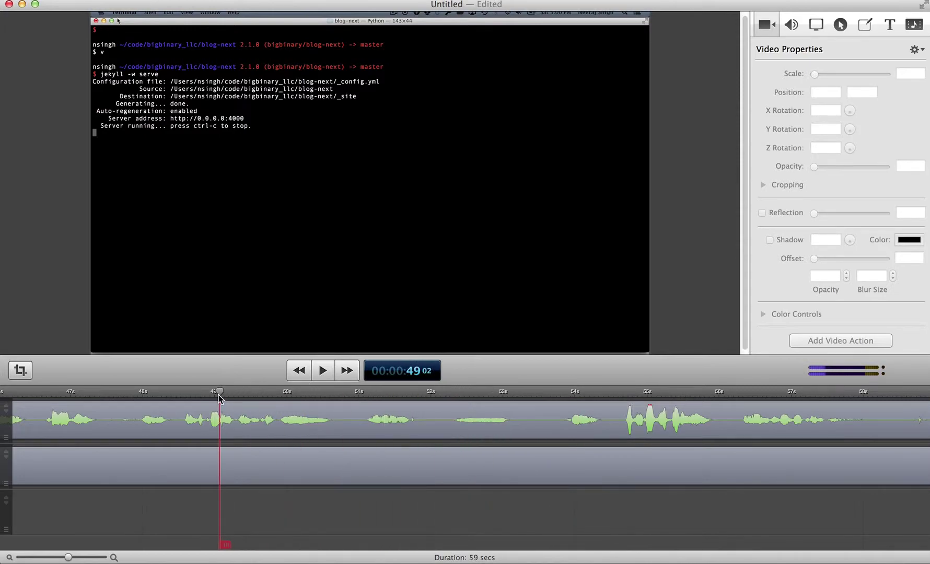
# Magnify the timeline further and play short passages of the recording, including one from about 46 seconds
pyautogui.moveTo(68, 558); pyautogui.dragTo(79, 558)
pyautogui.click(190, 394)
pyautogui.click(320, 375)
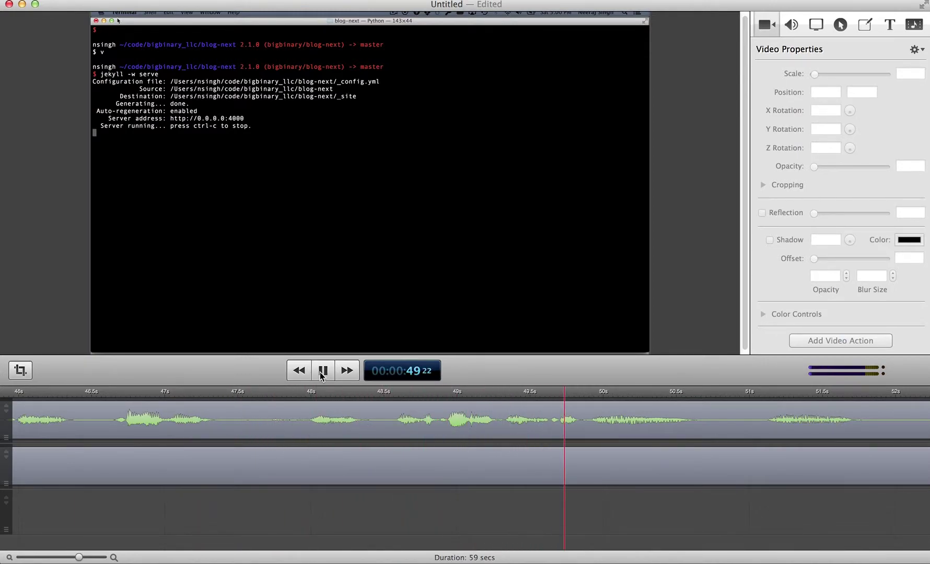
pyautogui.click(321, 372)
pyautogui.click(23, 393)
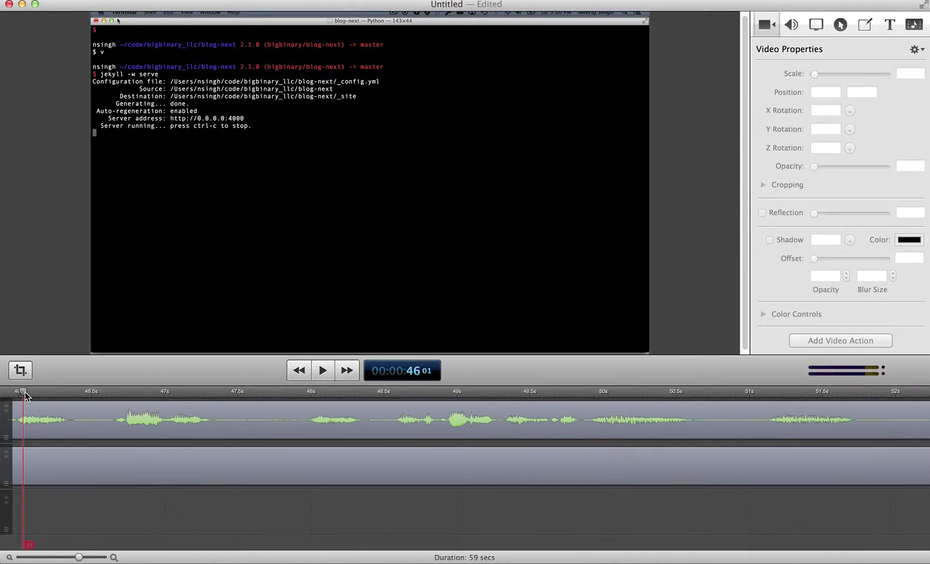
pyautogui.click(325, 369)
pyautogui.click(325, 368)
# Reduce the timeline magnification slightly and play the recording briefly from 00:00:44 15
pyautogui.moveTo(79, 558); pyautogui.dragTo(76, 558)
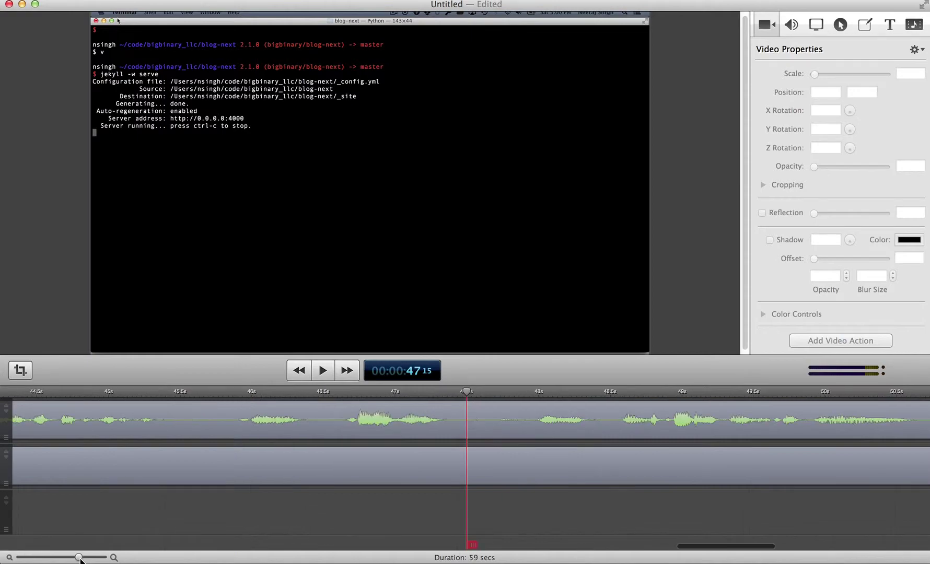
pyautogui.click(120, 393)
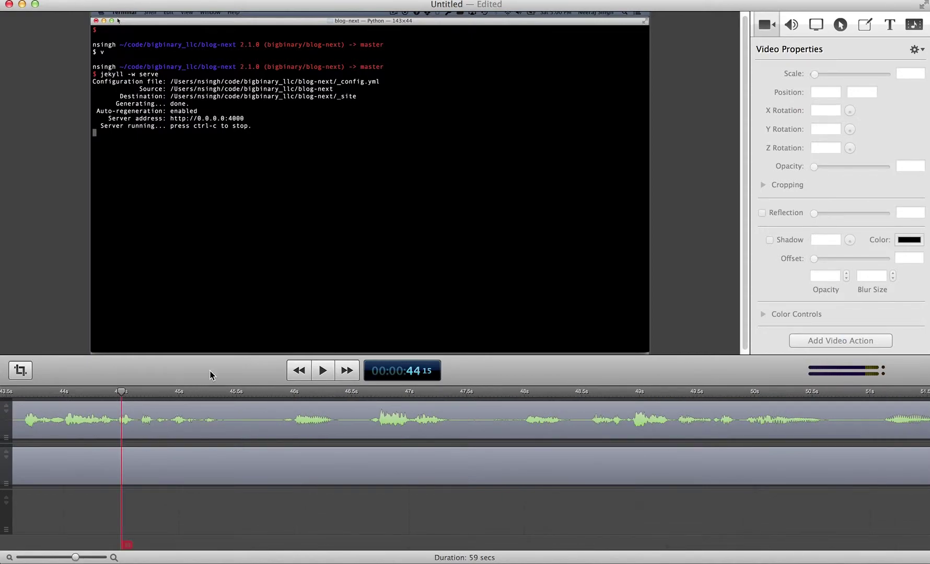
pyautogui.click(324, 370)
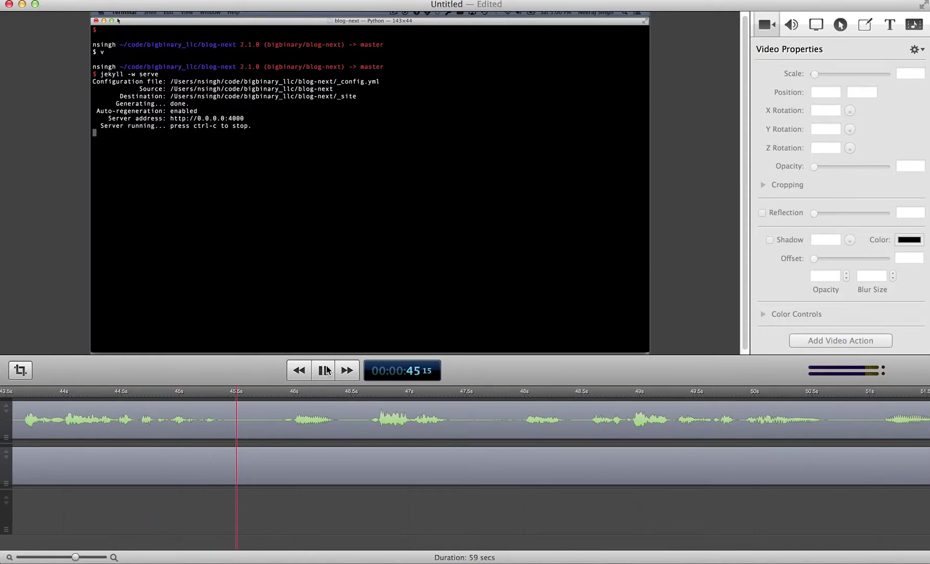
pyautogui.click(325, 370)
# Replay from 00:00:44 23, pause in the silent gap, and split the microphone and screen recording clips at 00:00:45 19
pyautogui.moveTo(336, 392); pyautogui.dragTo(152, 393)
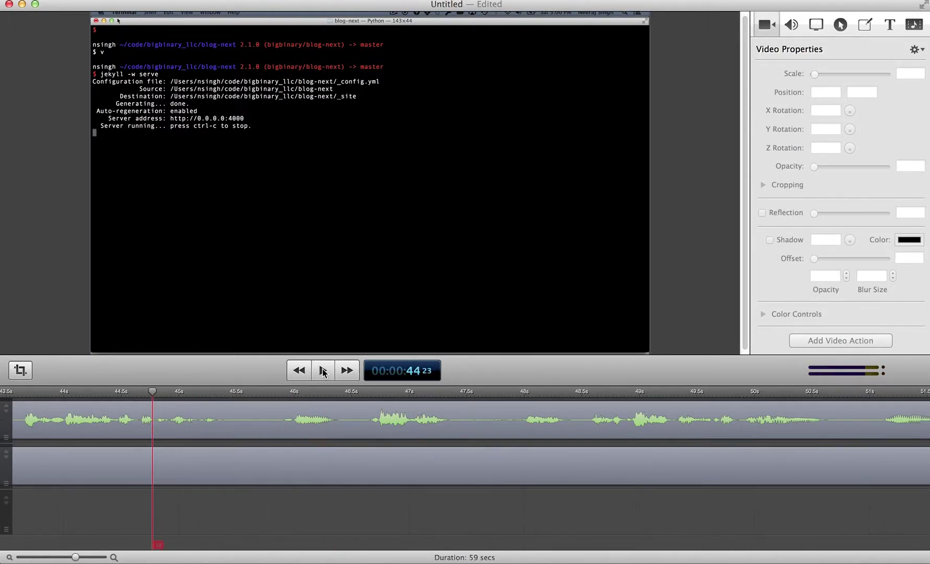
pyautogui.click(324, 370)
pyautogui.click(324, 371)
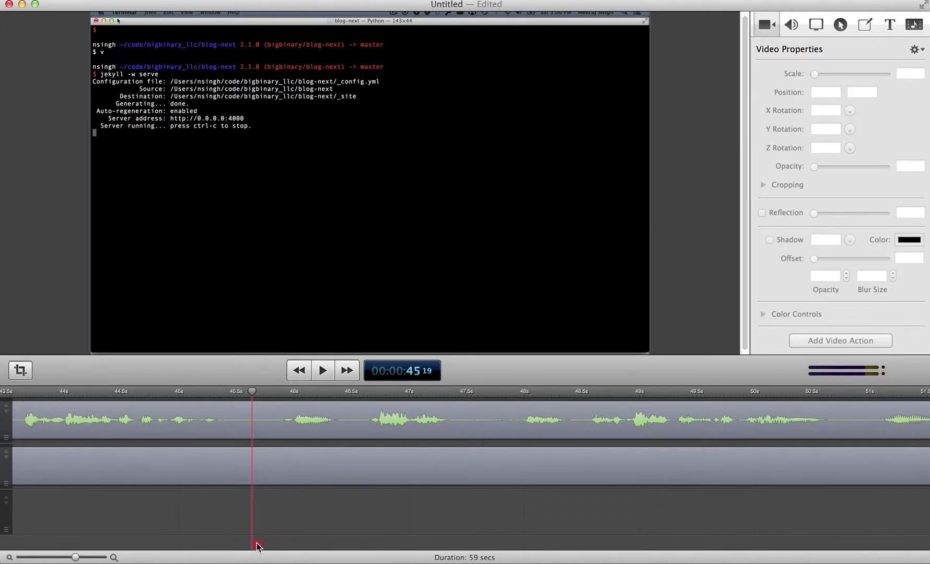
pyautogui.press('t')
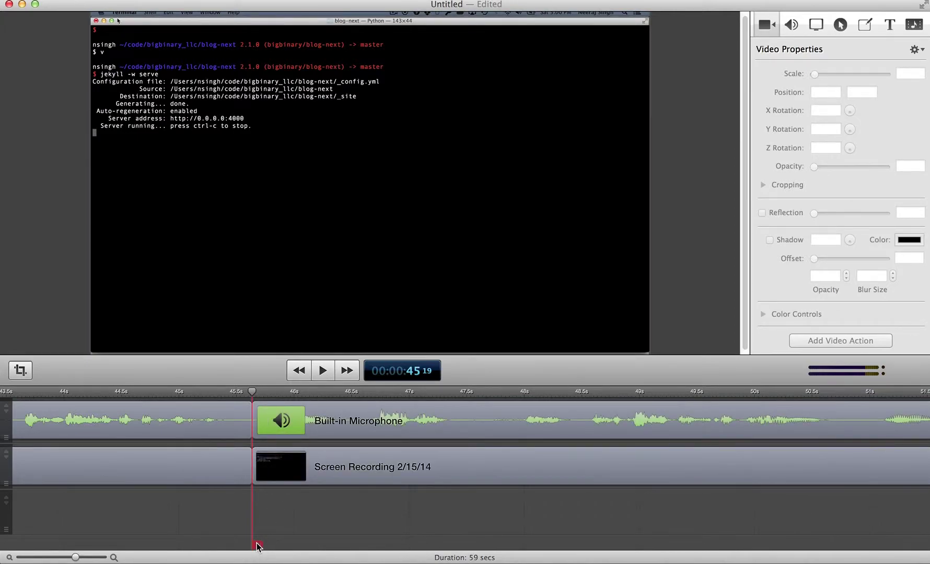
# Play past the split to find the end of the unwanted passage, and split both clips again at 00:00:53 06
pyautogui.click(323, 371)
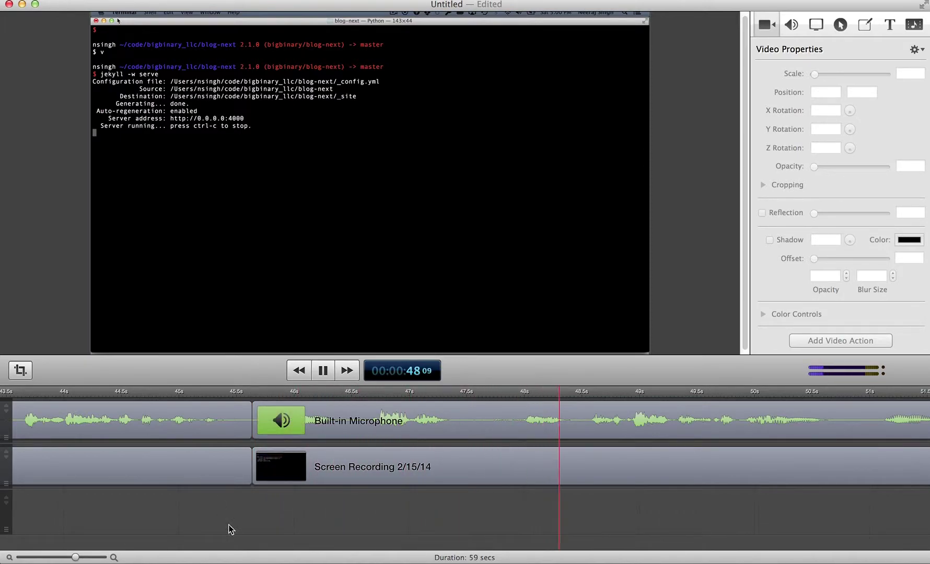
pyautogui.click(324, 371)
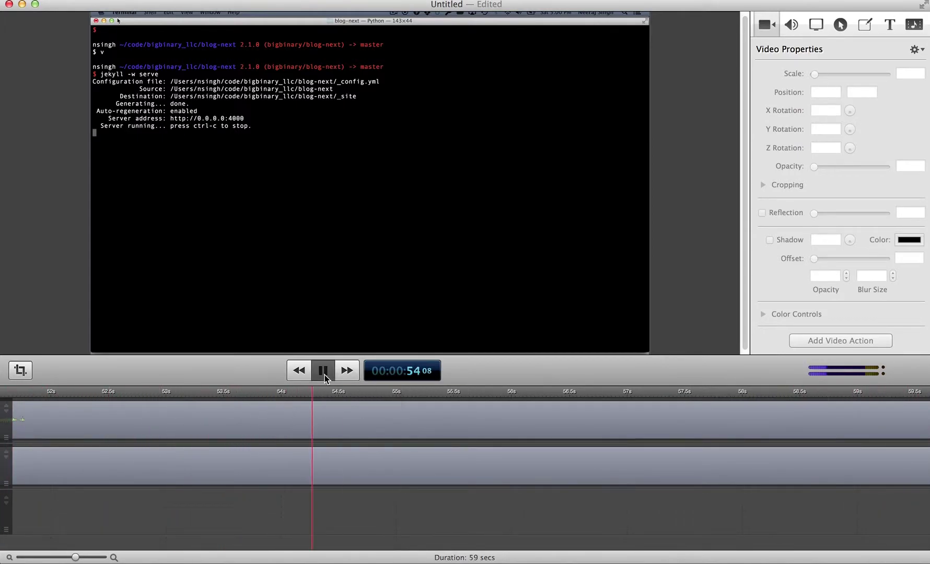
pyautogui.moveTo(313, 393); pyautogui.dragTo(165, 392)
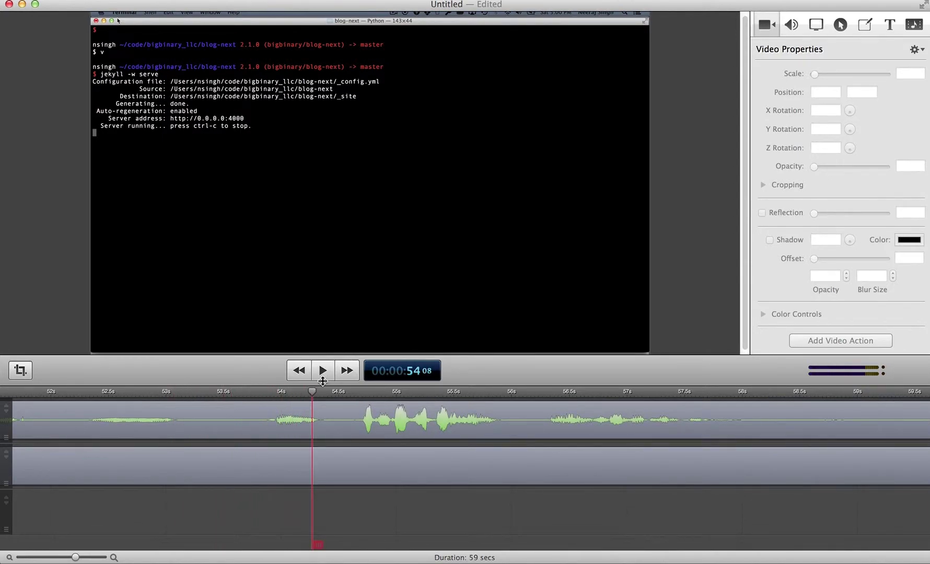
pyautogui.moveTo(312, 393); pyautogui.dragTo(190, 413)
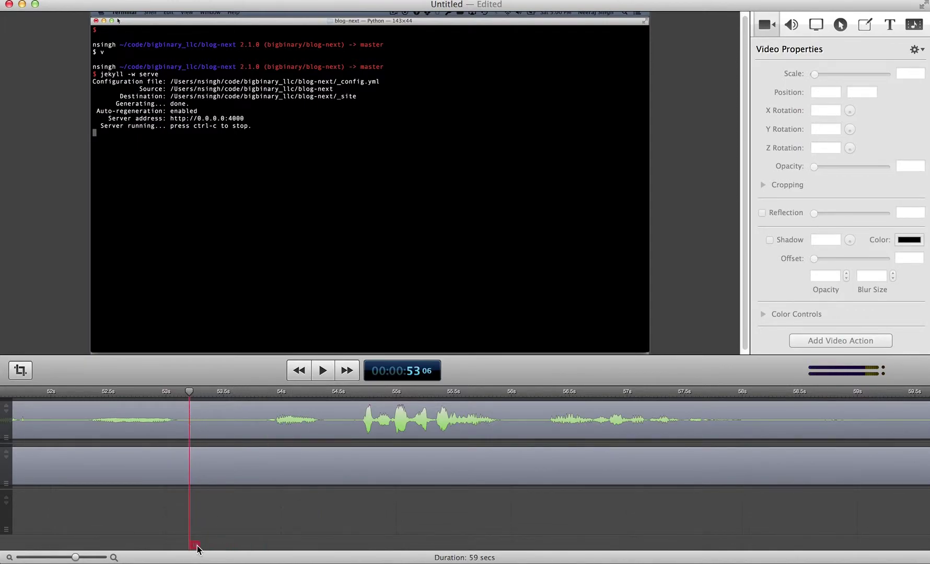
pyautogui.press('t')
# Cut the middle microphone and screen recording clips between the two splits out of the timeline
pyautogui.moveTo(76, 557); pyautogui.dragTo(57, 559)
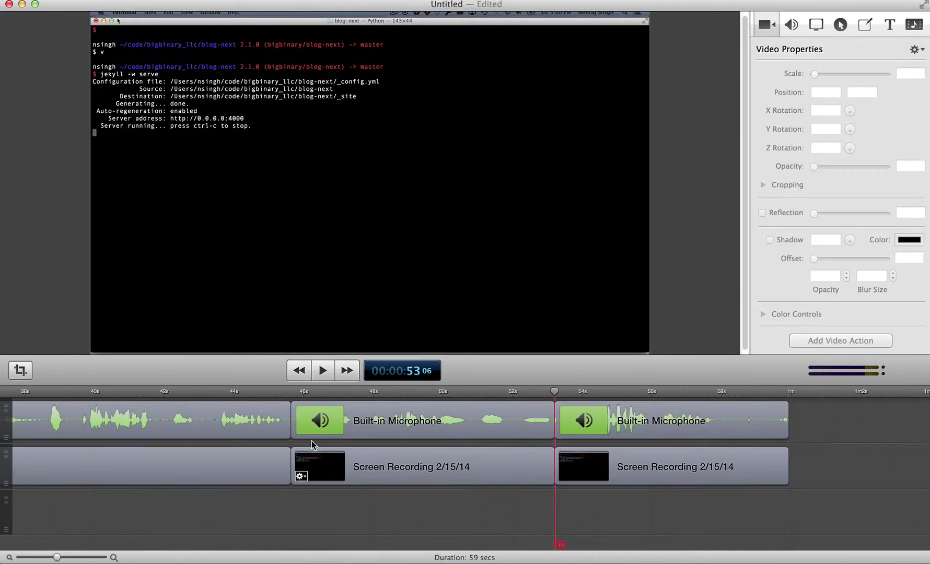
pyautogui.click(381, 412)
pyautogui.click(385, 457)
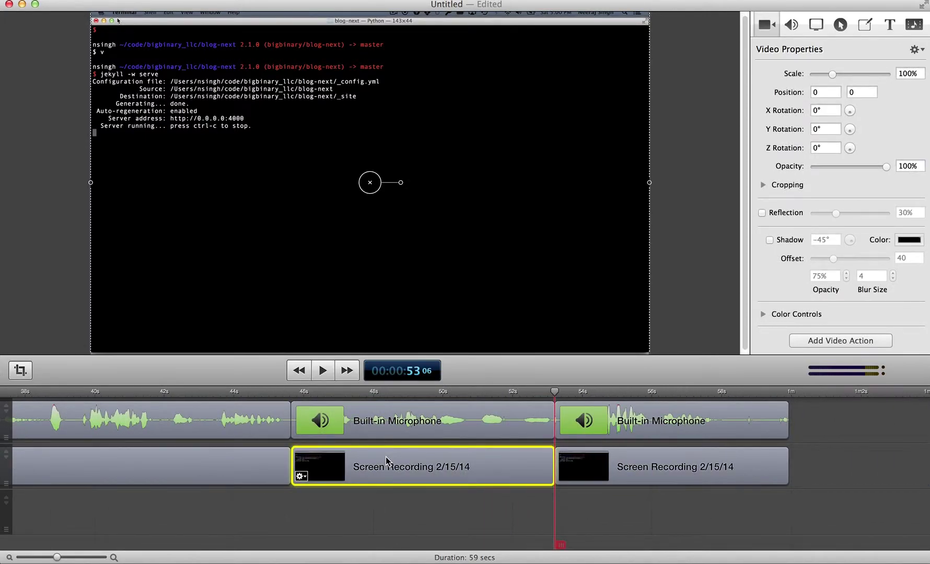
pyautogui.click(397, 419)
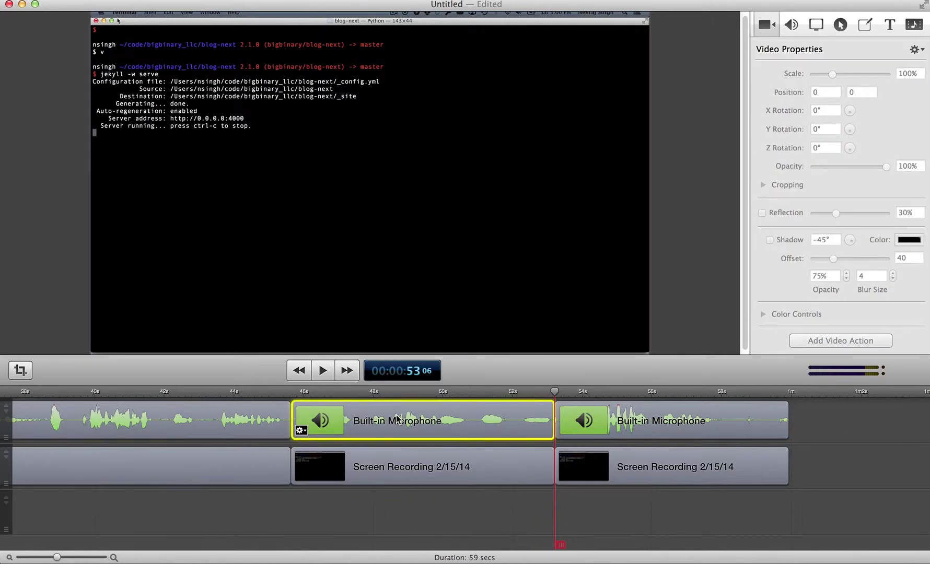
pyautogui.keyDown('shift'); pyautogui.click(393, 466); pyautogui.keyUp('shift')
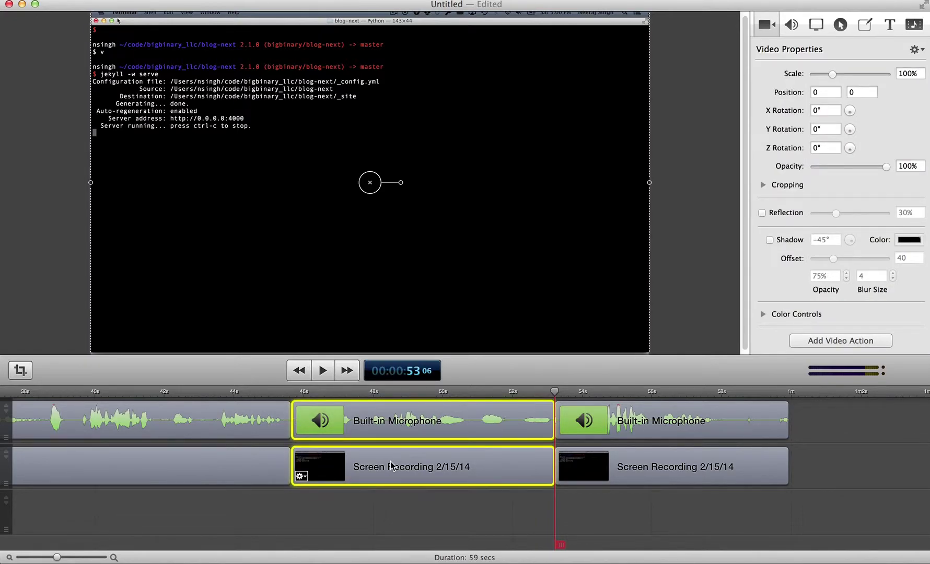
pyautogui.rightClick(391, 465)
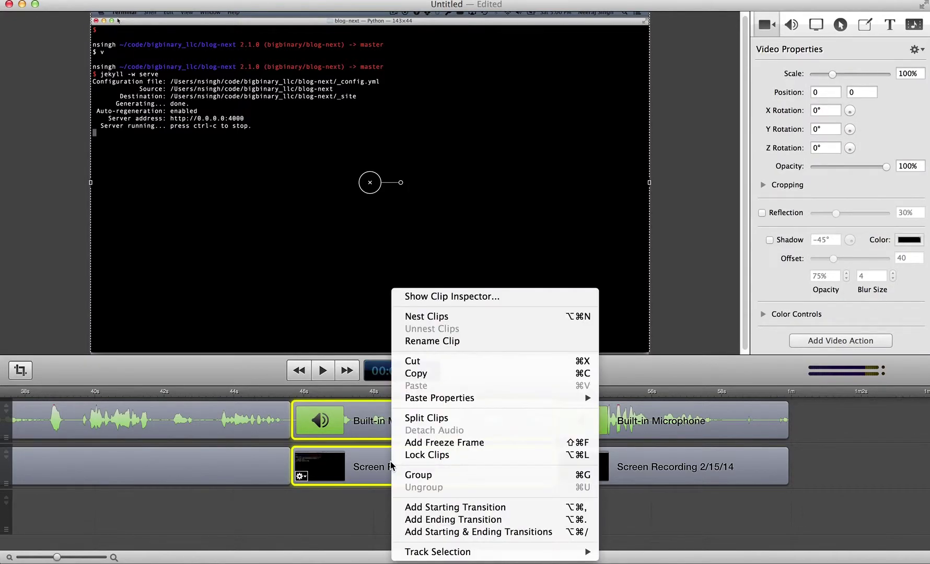
pyautogui.click(429, 366)
# Move the last microphone and screen recording clips together against the end of the first clips to close the gap
pyautogui.click(679, 470)
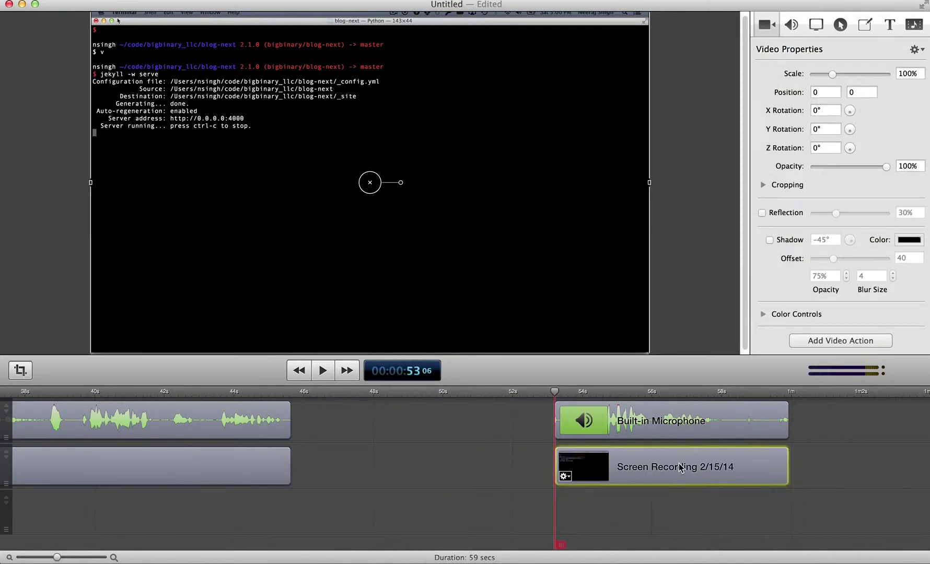
pyautogui.keyDown('shift'); pyautogui.click(698, 425); pyautogui.keyUp('shift')
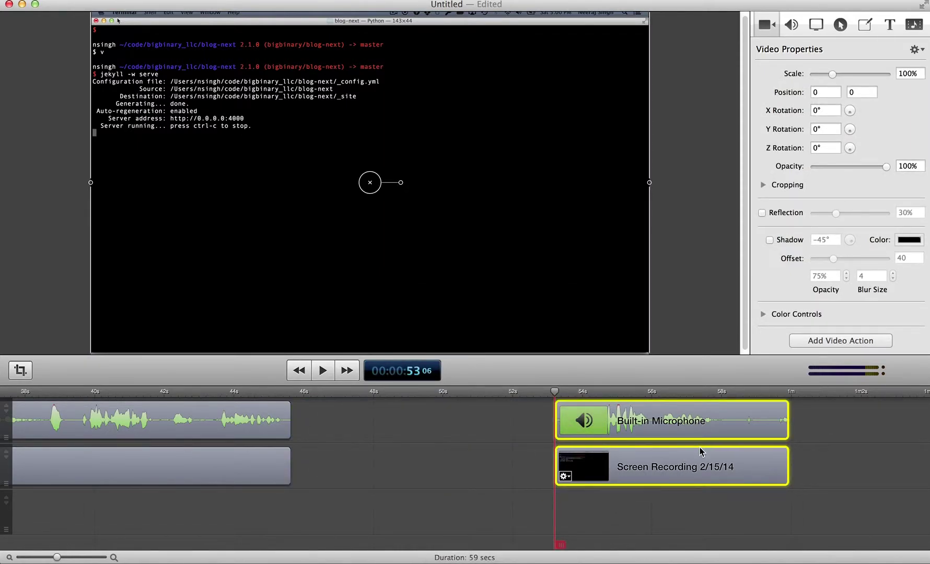
pyautogui.moveTo(700, 453); pyautogui.dragTo(437, 469)
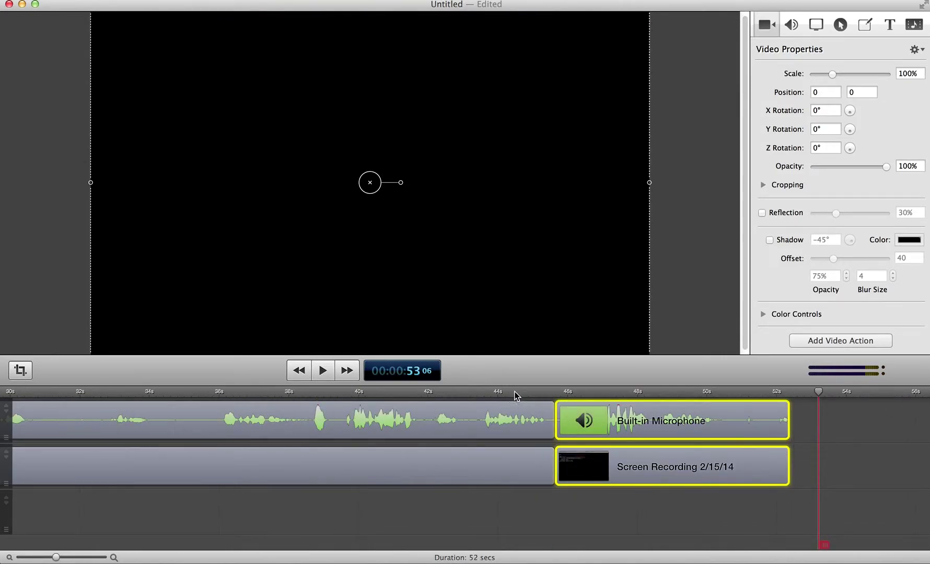
# Play the edited recording from about 44 seconds across the new join and pause at 00:00:50 20
pyautogui.click(507, 393)
pyautogui.click(322, 371)
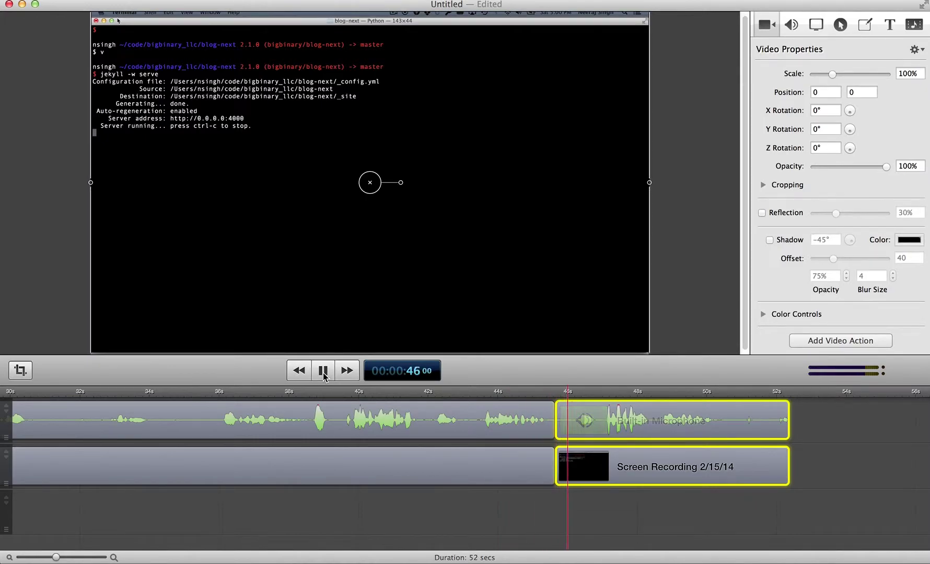
pyautogui.click(323, 371)
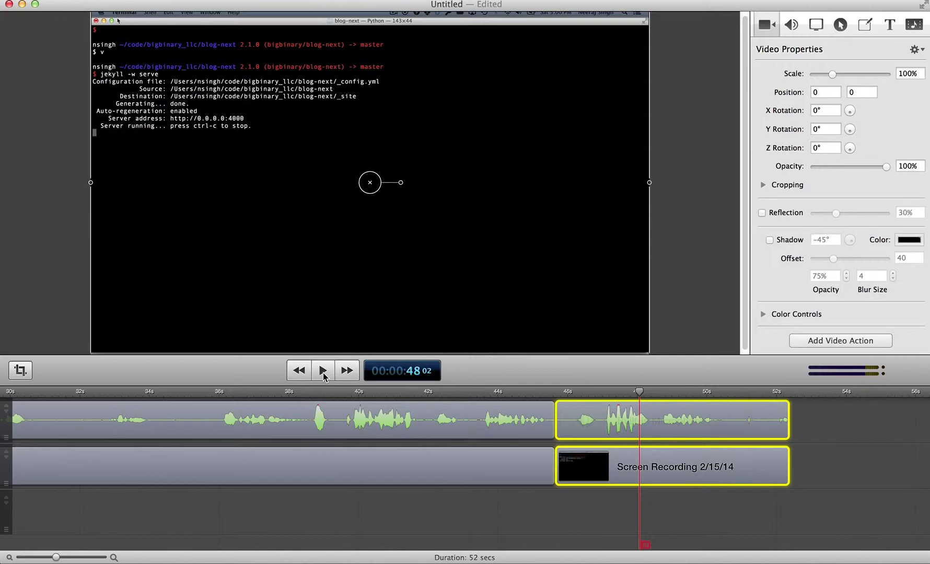
pyautogui.click(323, 371)
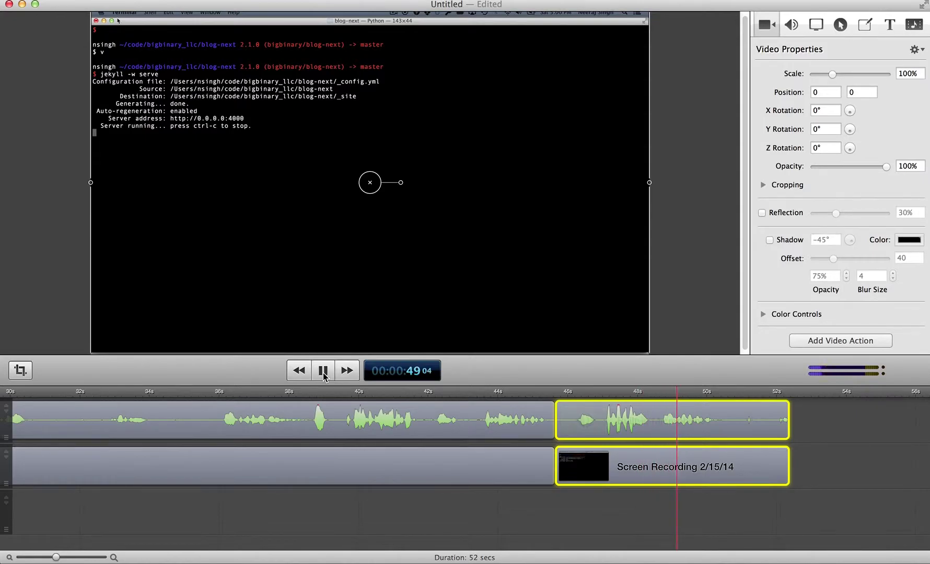
pyautogui.click(324, 370)
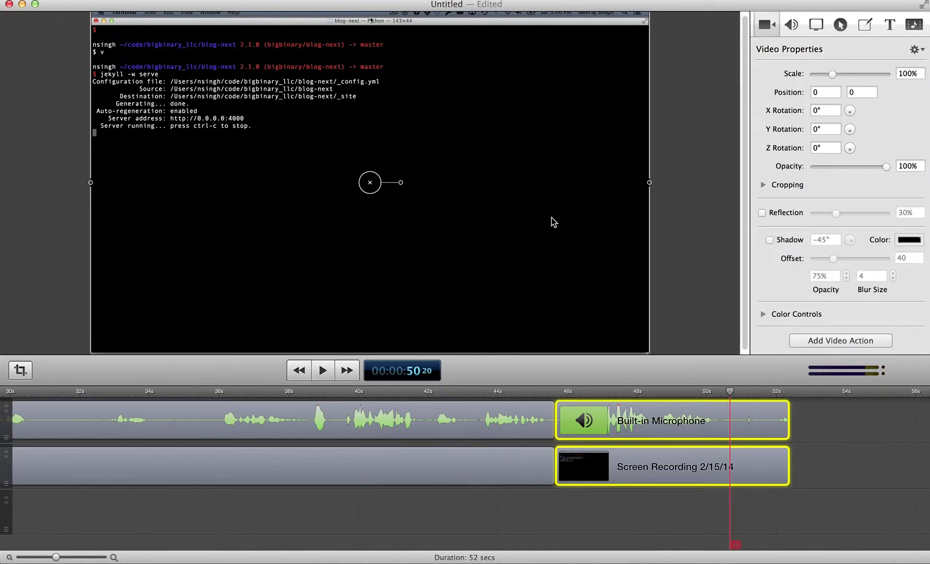
# Add a text box to the timeline at 00:00:39 15
pyautogui.click(891, 26)
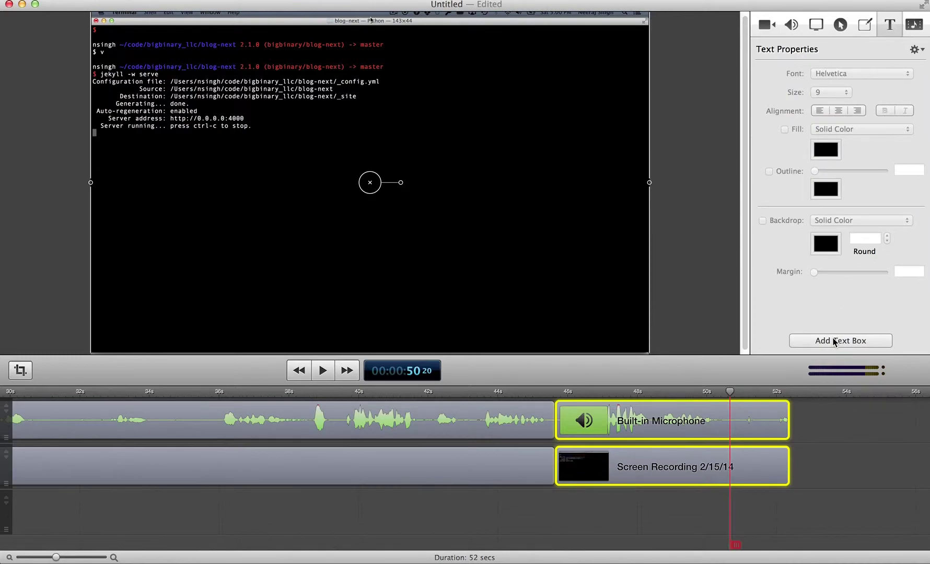
pyautogui.moveTo(729, 393); pyautogui.dragTo(341, 407)
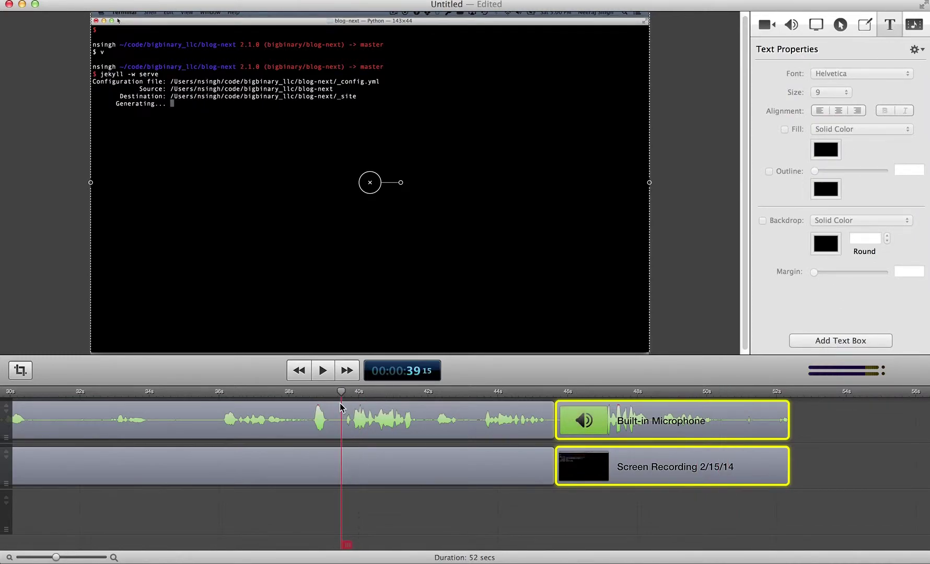
pyautogui.click(823, 341)
# Replace the text box's placeholder with "The url of the github repository has moved to"
pyautogui.doubleClick(373, 184)
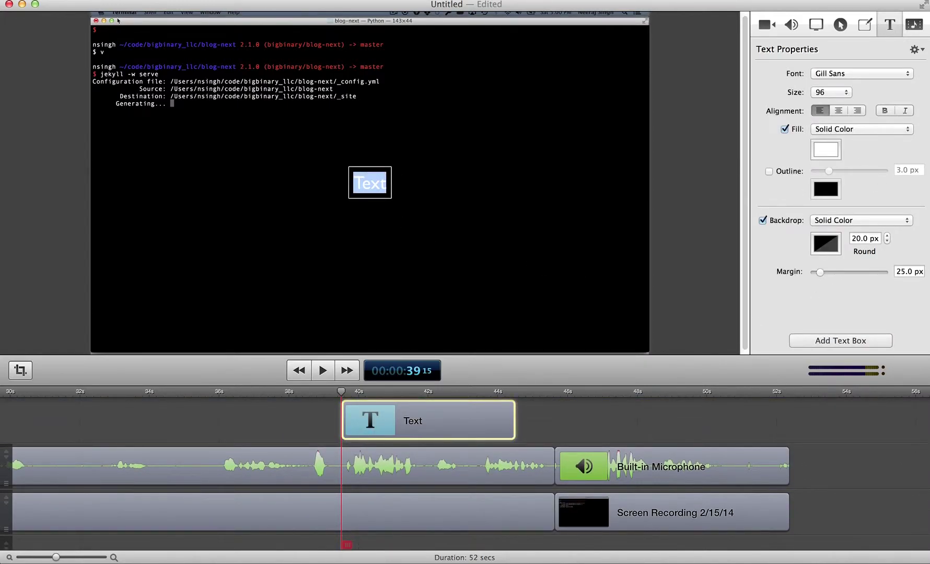
pyautogui.write('The ue')
pyautogui.press('BackSpace')
pyautogui.write('rl of th')
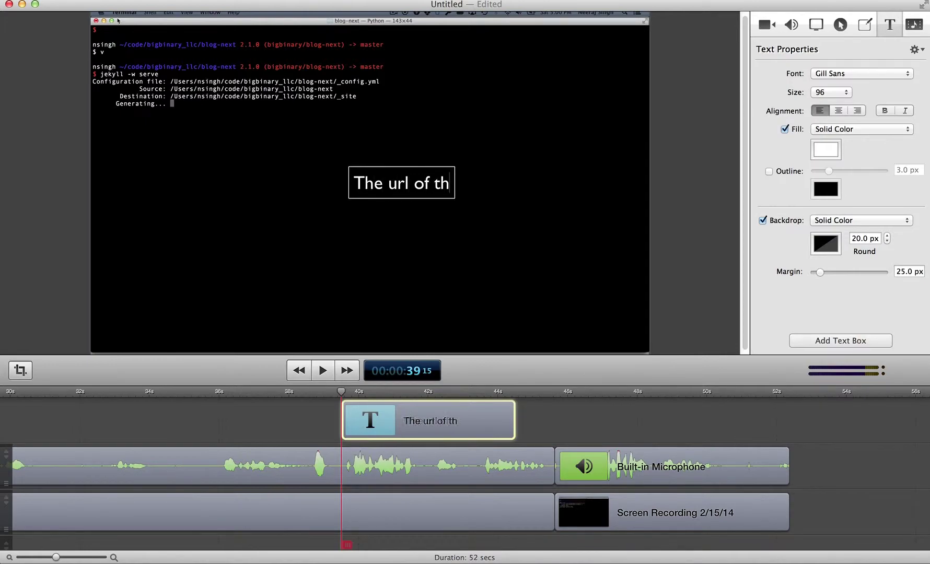
pyautogui.write('e github rep')
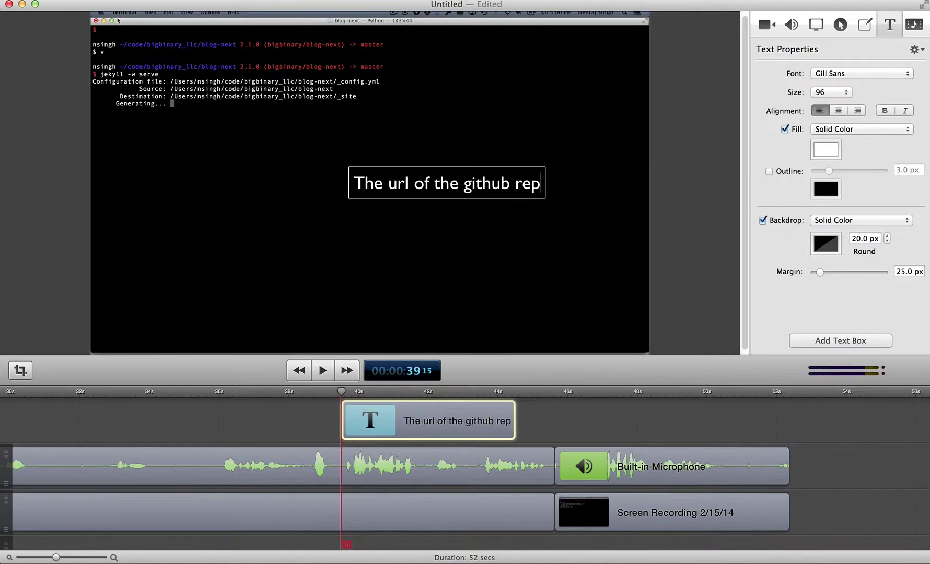
pyautogui.write('ository has')
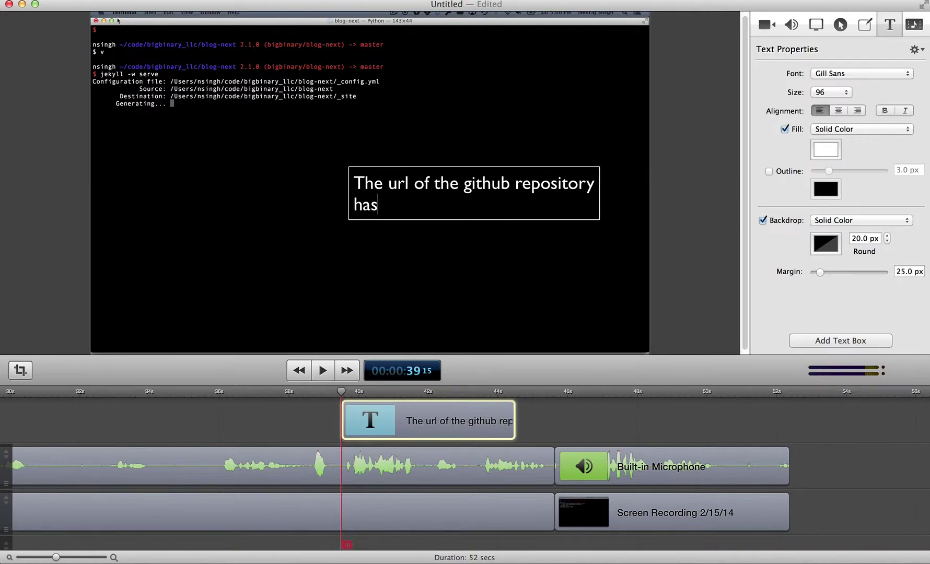
pyautogui.write(' moved to')
pyautogui.press('BackSpace')
pyautogui.press('BackSpace')
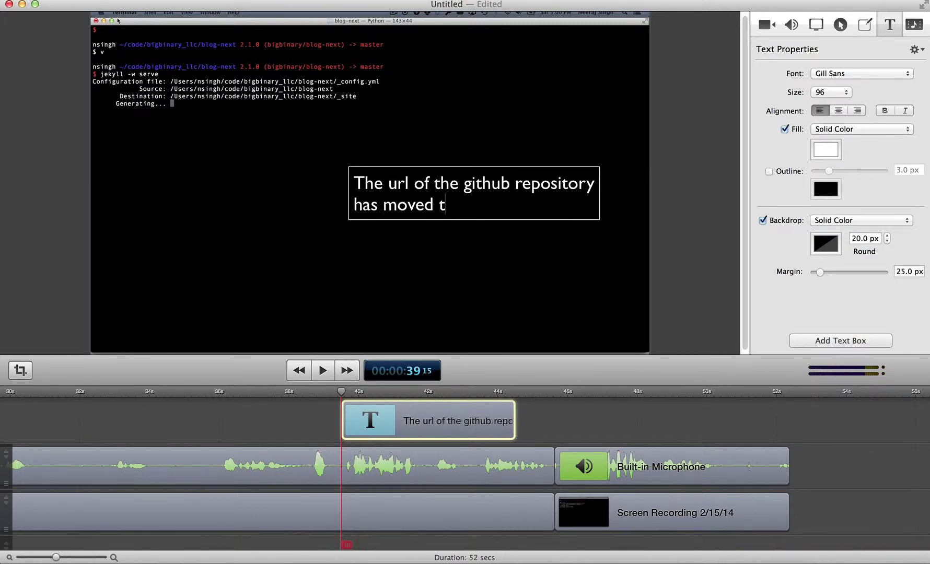
pyautogui.write('to')
# Add the github.com account address as a new line of the note and move the text box to the frame's lower-right corner
pyautogui.press('Return')
pyautogui.write('tithu')
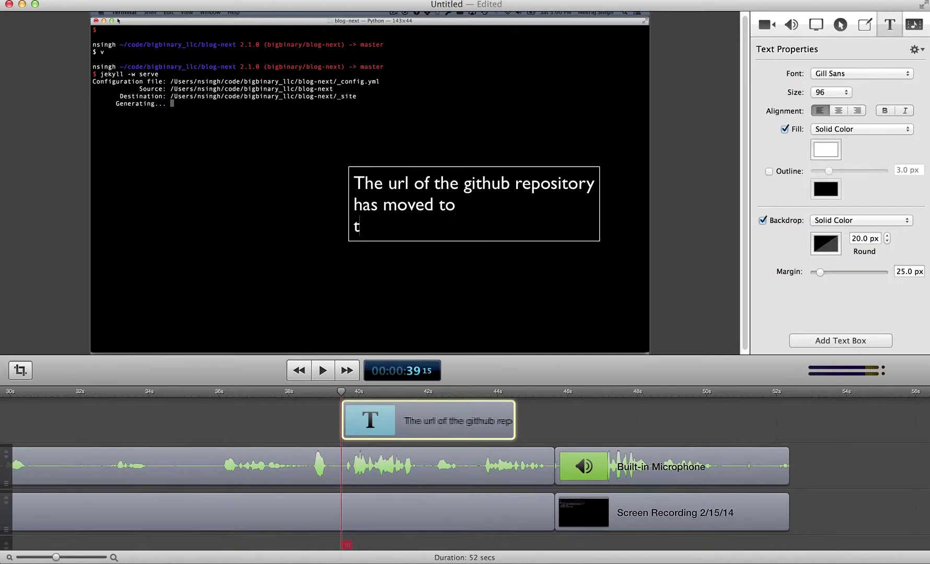
pyautogui.press('BackSpace')
pyautogui.press('BackSpace')
pyautogui.press('BackSpace')
pyautogui.press('BackSpace')
pyautogui.press('BackSpace')
pyautogui.write('github.com')
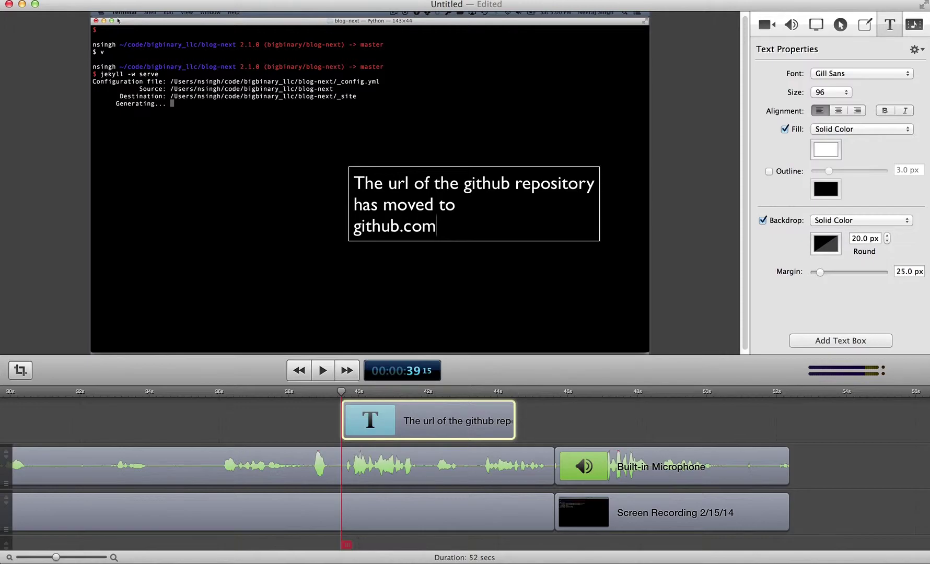
pyautogui.write('/neerajdotname')
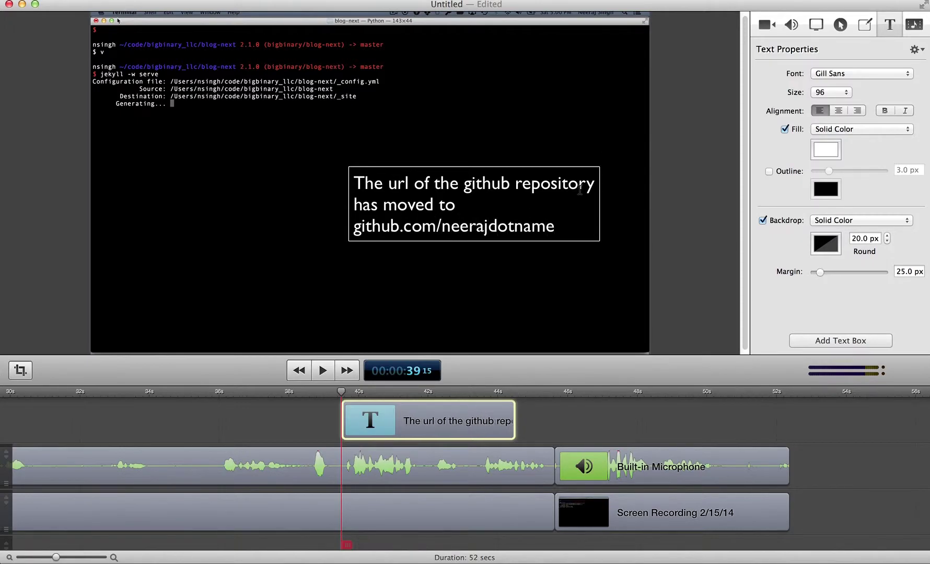
pyautogui.press('Escape')
pyautogui.moveTo(514, 191); pyautogui.dragTo(556, 267)
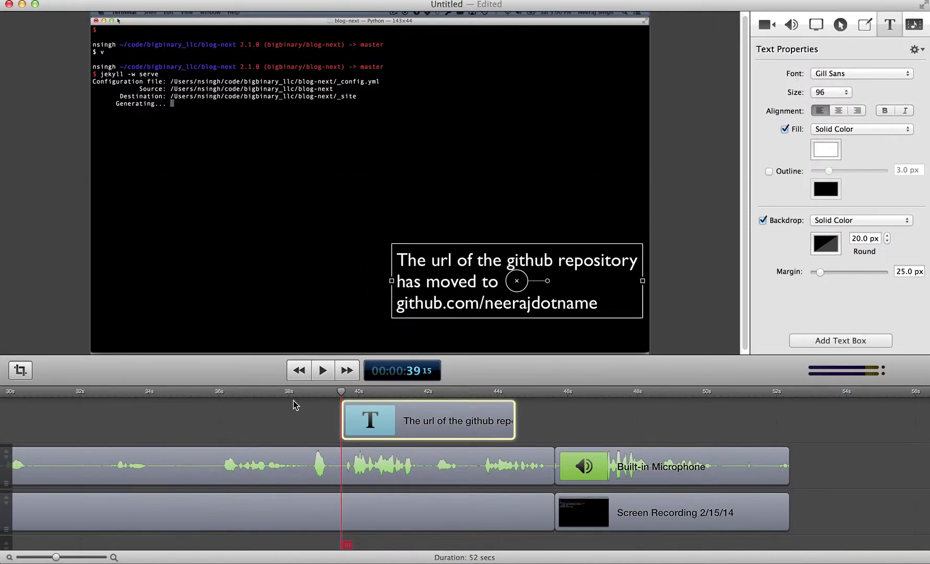
# Play the recording from about 34 seconds through the text note and pause at 00:00:44 29
pyautogui.click(258, 392)
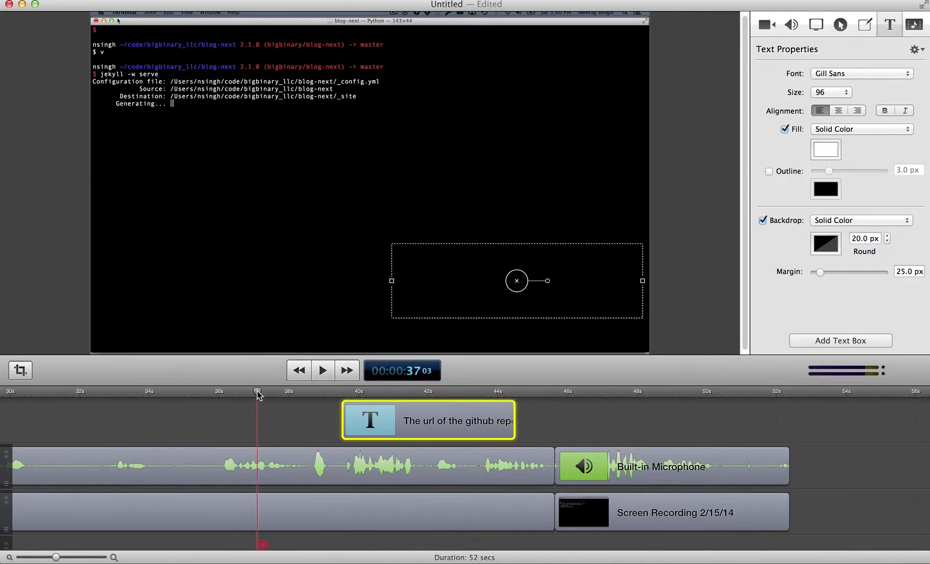
pyautogui.click(166, 396)
pyautogui.click(323, 370)
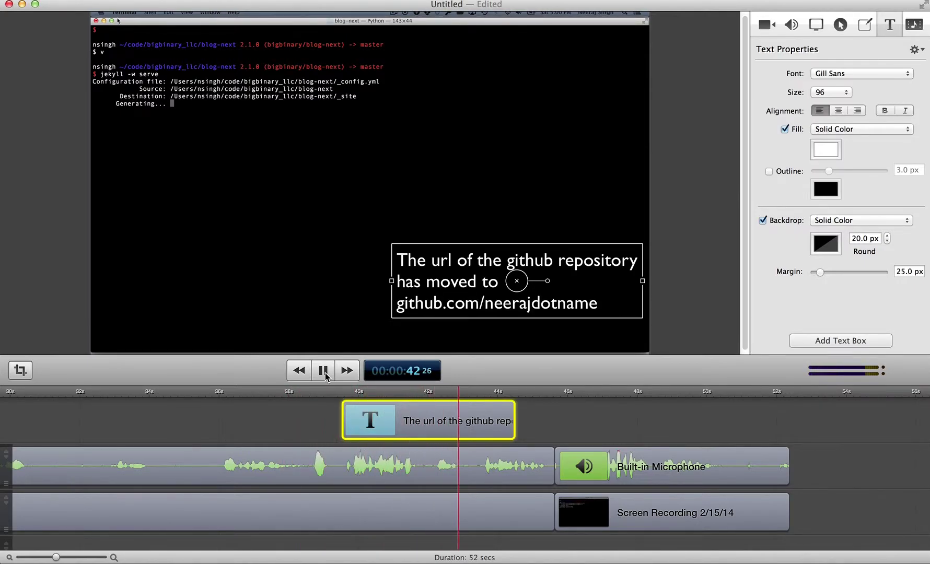
pyautogui.click(323, 371)
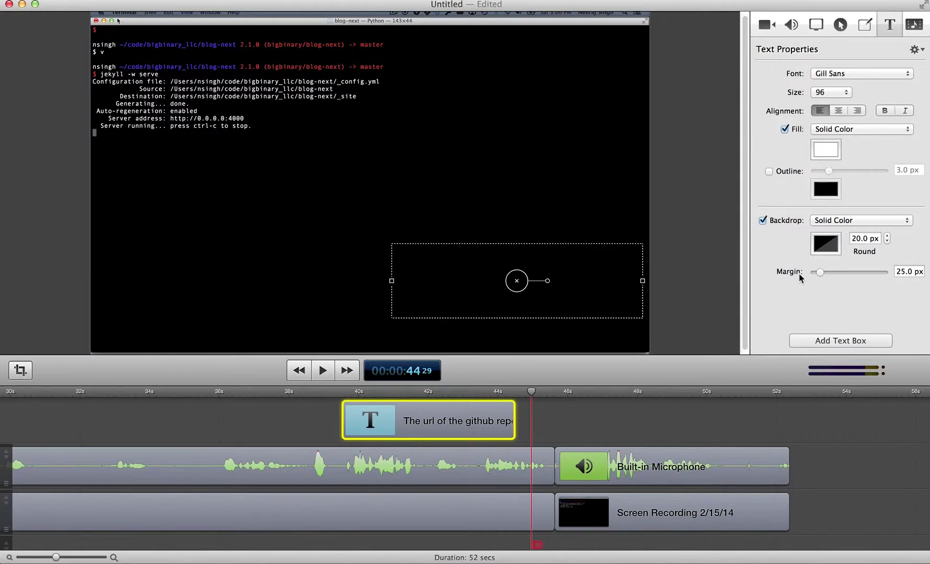
pyautogui.click(866, 26)
pyautogui.click(840, 26)
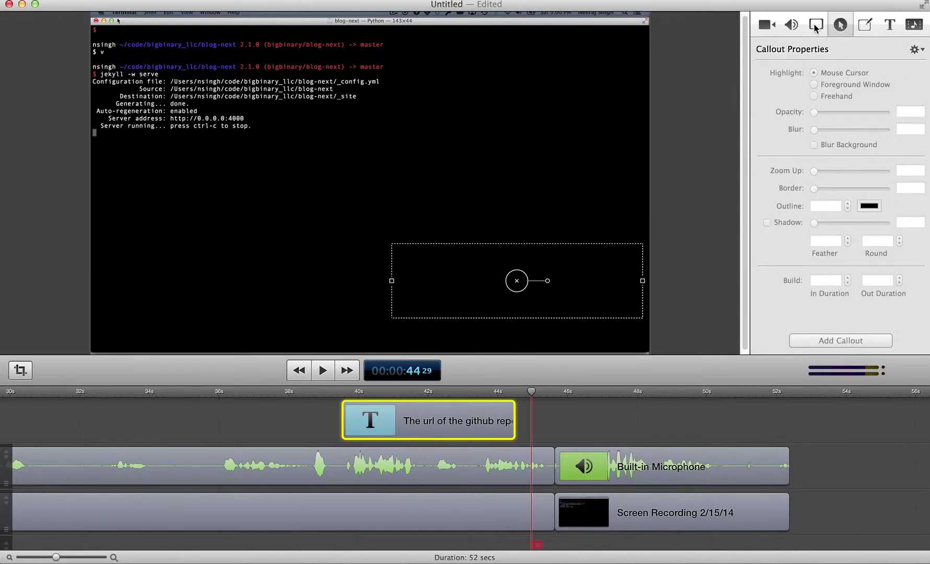
pyautogui.click(814, 26)
pyautogui.click(791, 26)
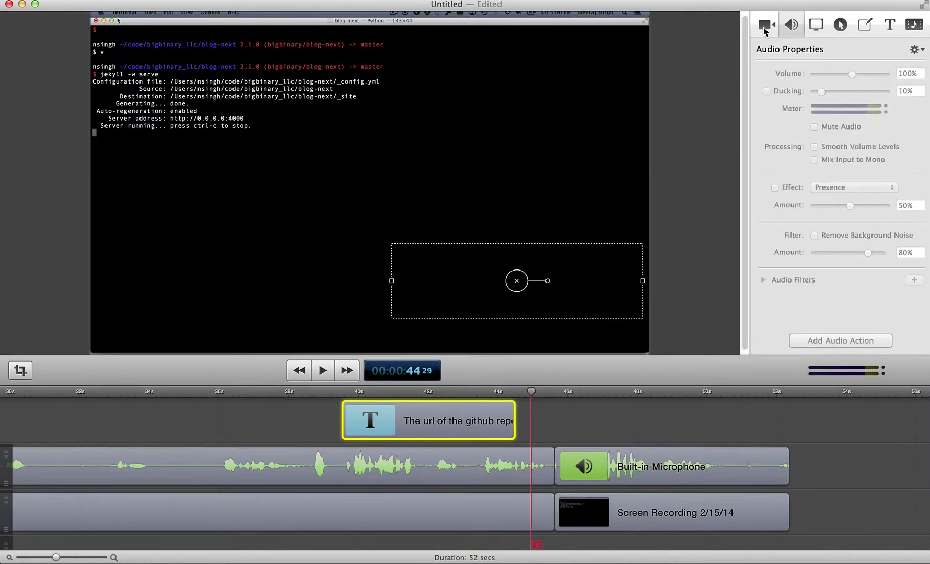
pyautogui.click(764, 26)
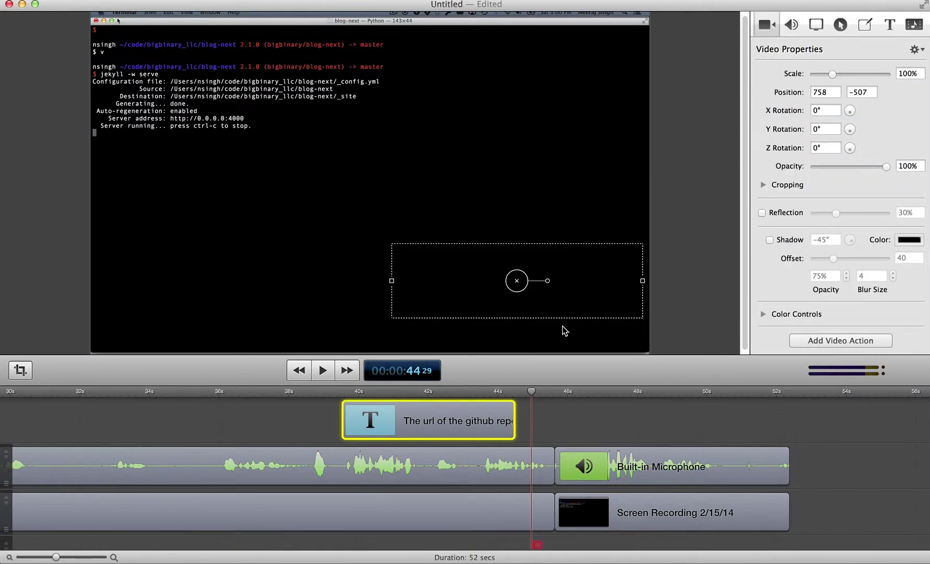
pyautogui.moveTo(533, 395); pyautogui.dragTo(441, 398)
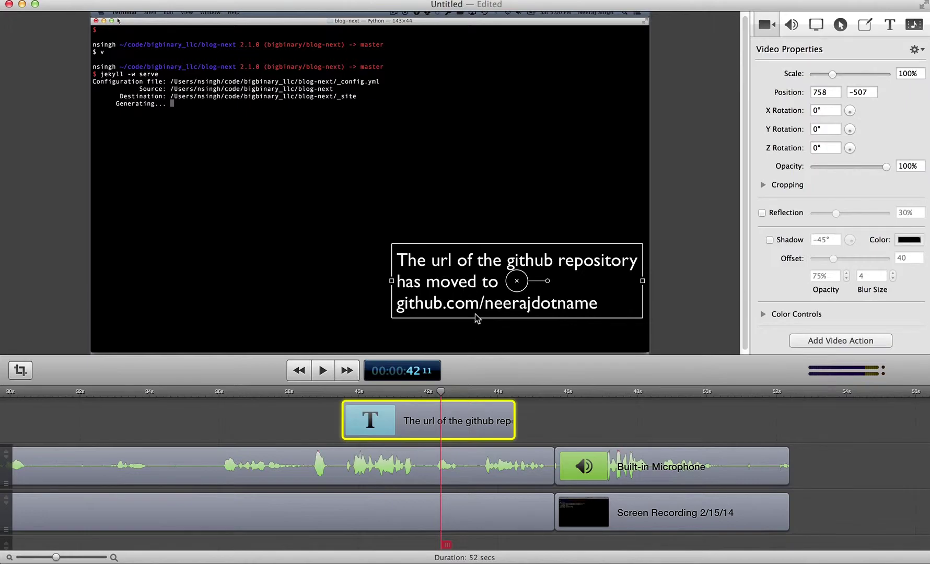
# Place the playhead at 00:00:49 19, near the end of the recording
pyautogui.click(717, 395)
pyautogui.click(323, 371)
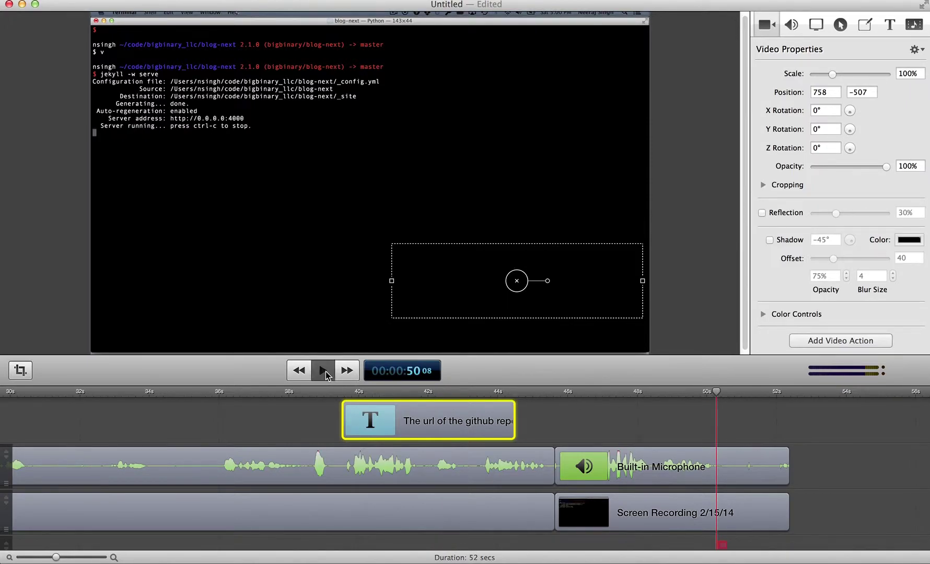
pyautogui.click(595, 393)
pyautogui.click(695, 393)
# Import logo.jpg into the project media from the quick/bigbinary_logo folder in Dropbox
pyautogui.click(916, 26)
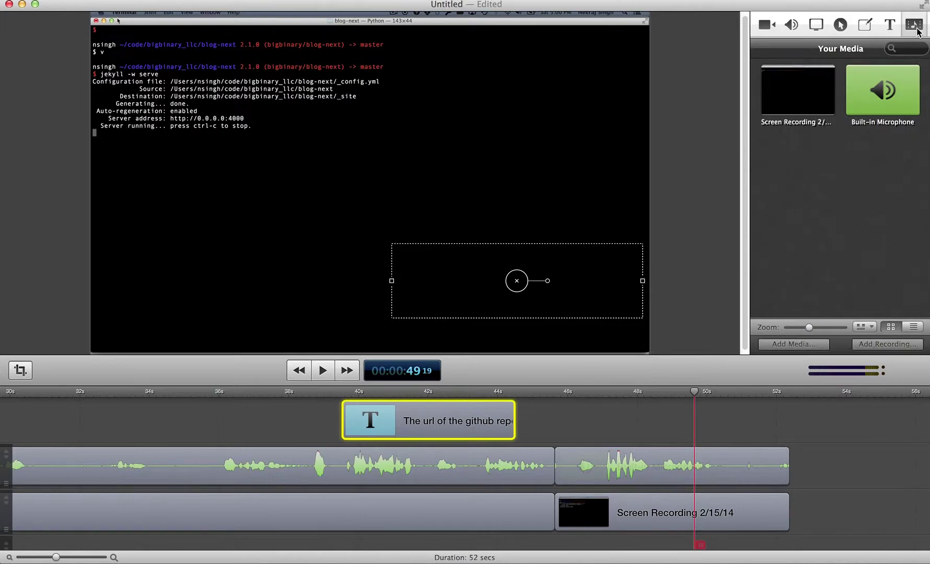
pyautogui.click(809, 344)
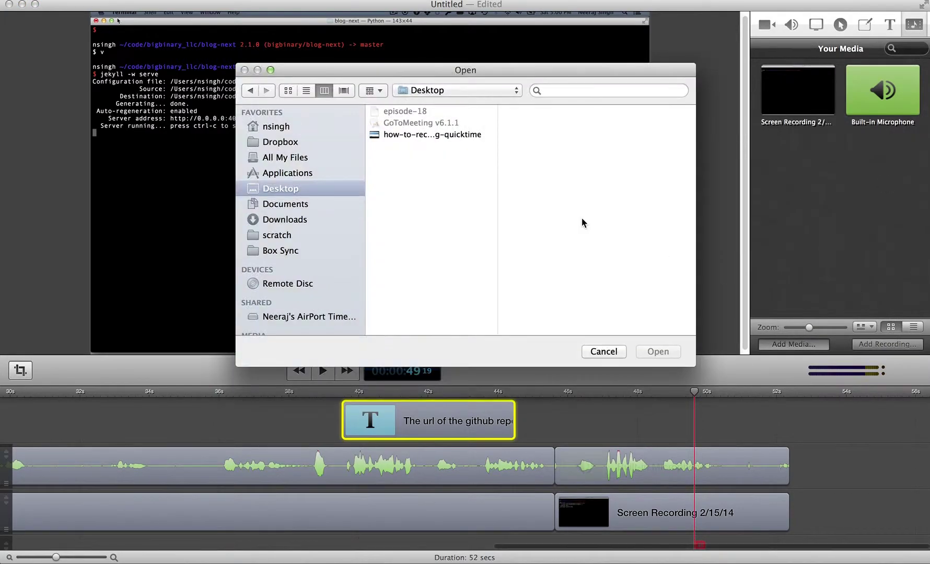
pyautogui.click(288, 143)
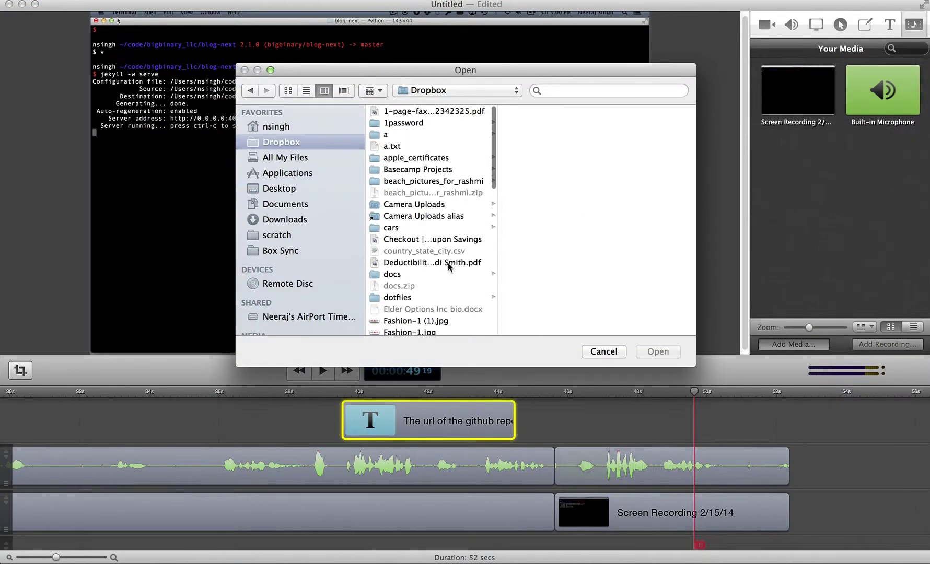
pyautogui.scroll(-5, 449, 265)
pyautogui.scroll(-4, 448, 267)
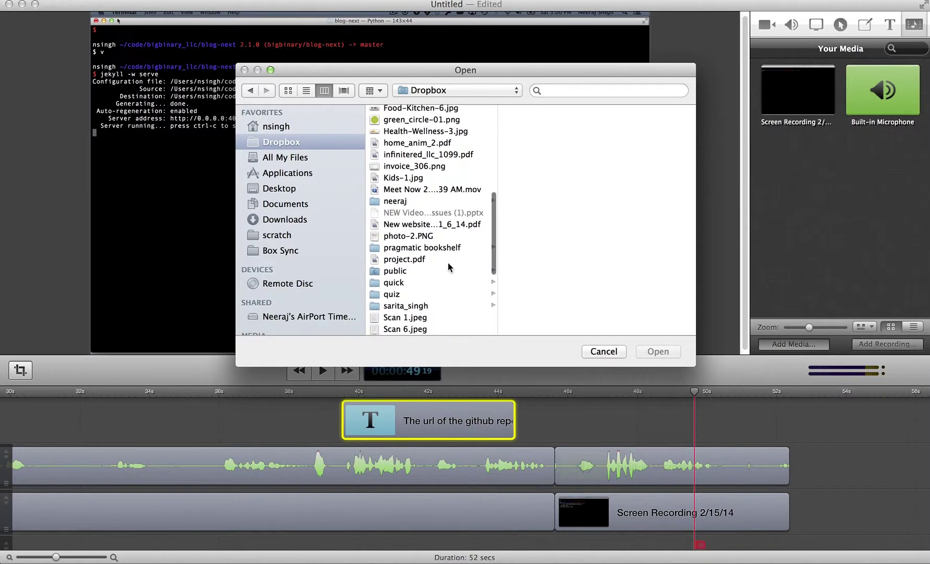
pyautogui.click(416, 283)
pyautogui.click(542, 112)
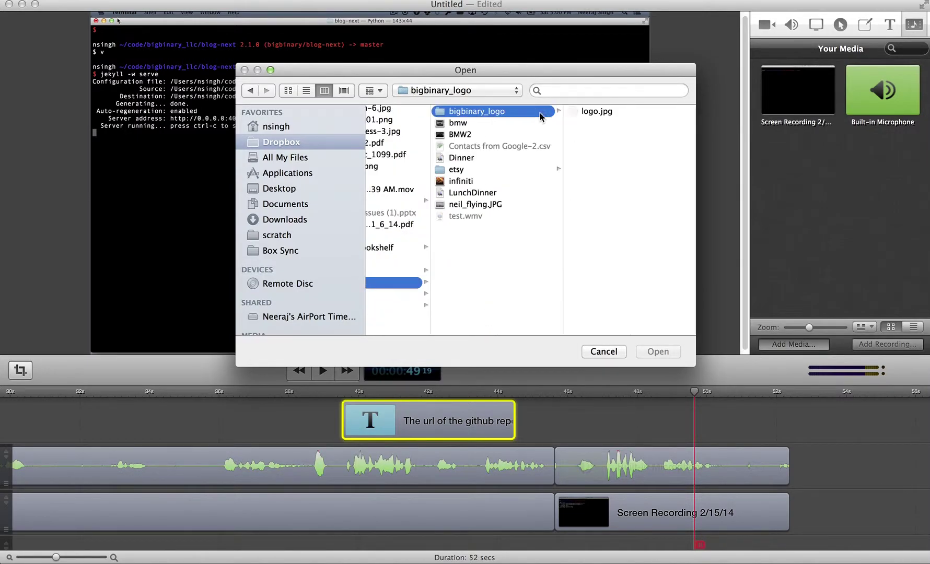
pyautogui.click(606, 113)
pyautogui.click(660, 351)
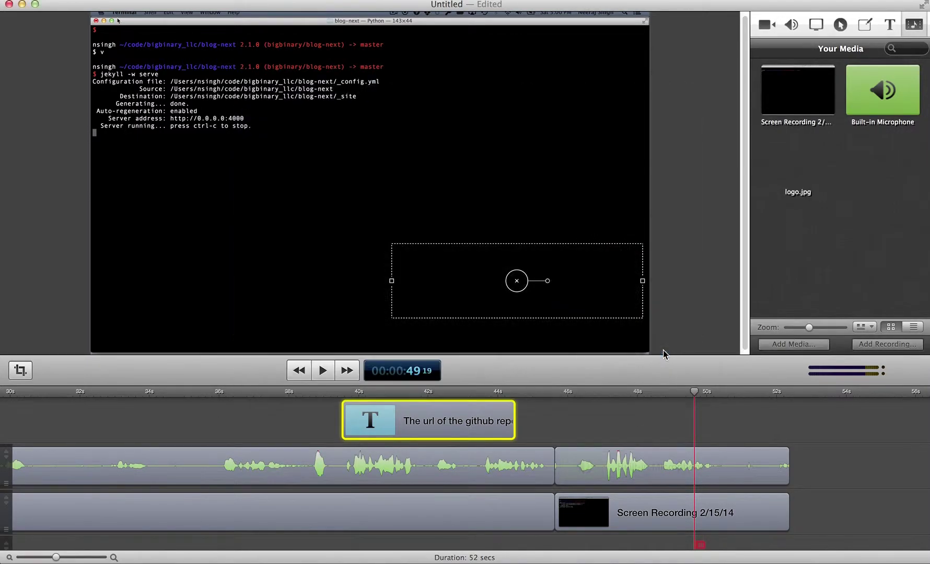
# Place logo.jpg on the canvas at the playhead and stretch it to cover the whole frame
pyautogui.click(810, 167)
pyautogui.moveTo(809, 168); pyautogui.dragTo(442, 224)
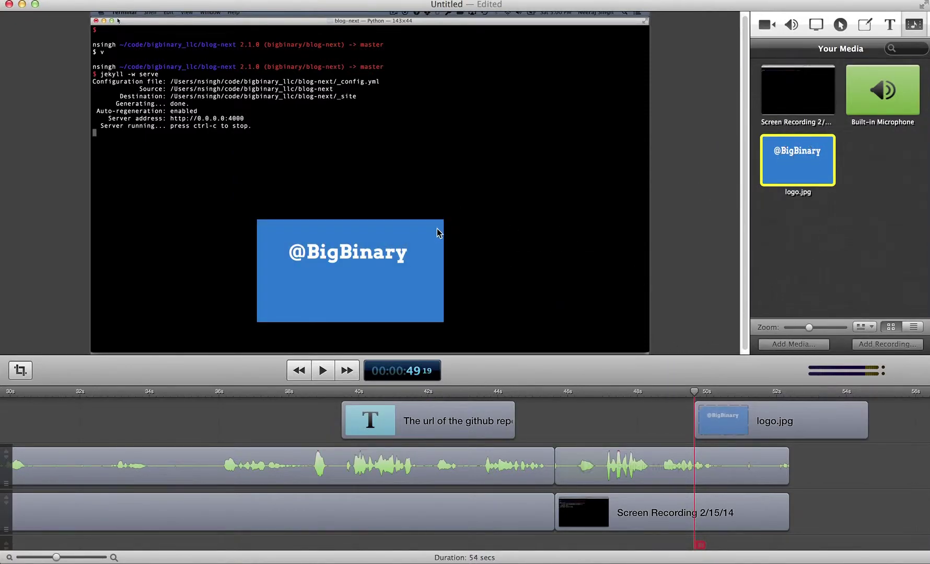
pyautogui.click(356, 221)
pyautogui.moveTo(350, 218); pyautogui.dragTo(352, 4)
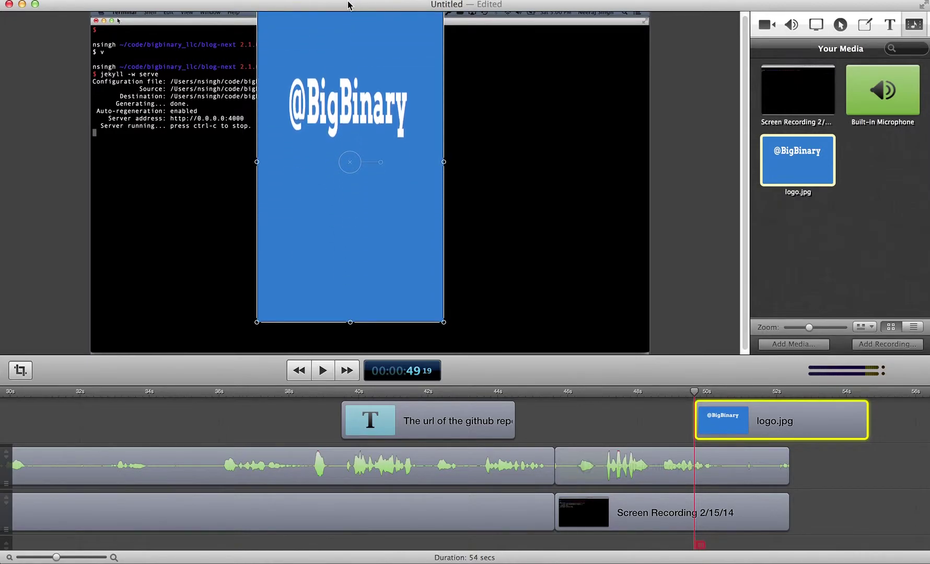
pyautogui.moveTo(353, 322); pyautogui.dragTo(350, 353)
pyautogui.moveTo(444, 180); pyautogui.dragTo(650, 183)
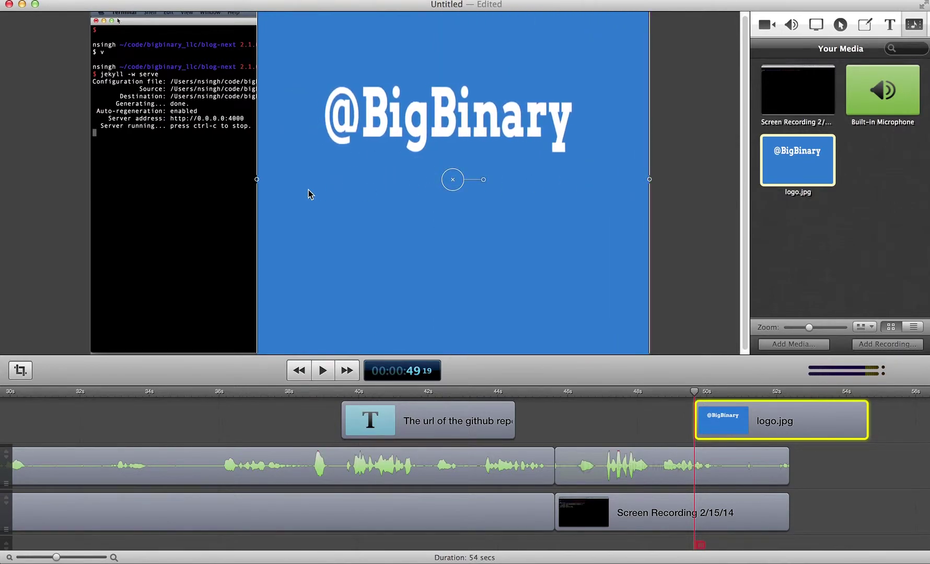
pyautogui.moveTo(255, 182); pyautogui.dragTo(91, 181)
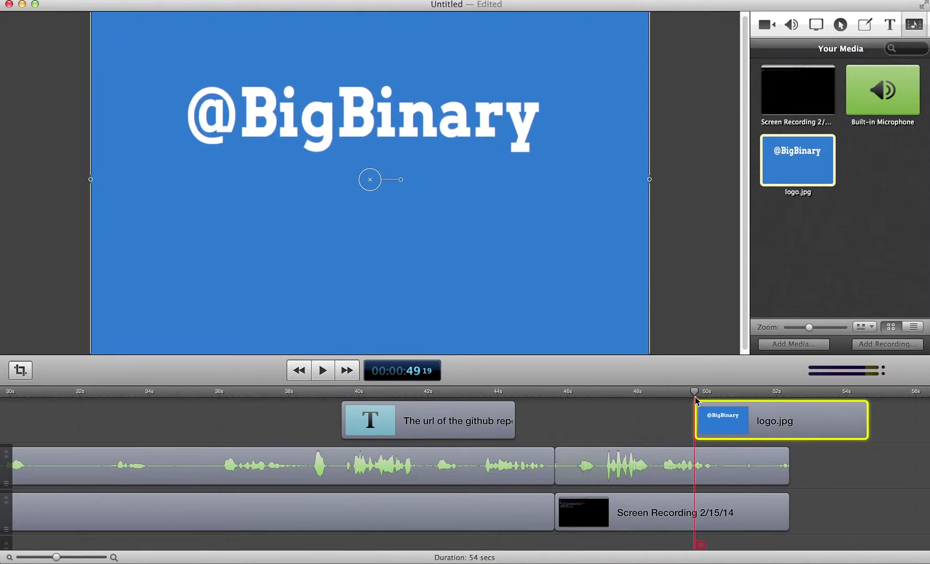
# Align the logo clip's end with the end of the recording clips, and play from about 46 seconds, pausing at 00:00:50 26
pyautogui.moveTo(789, 418); pyautogui.dragTo(614, 424)
pyautogui.click(578, 396)
pyautogui.click(321, 372)
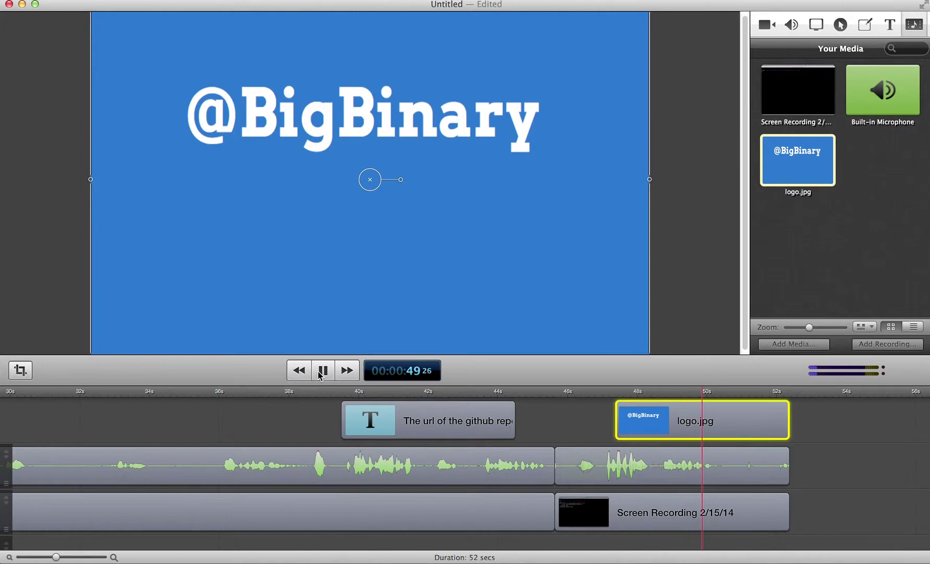
pyautogui.click(323, 371)
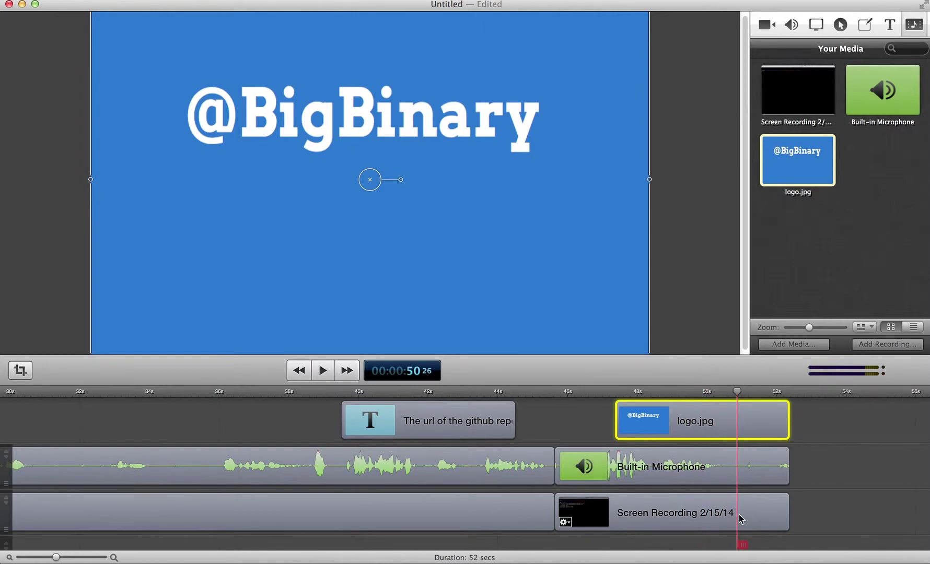
# Split all clips at 00:00:50 26 and cut the trailing logo, microphone and screen recording pieces
pyautogui.click(742, 545)
pyautogui.click(772, 422)
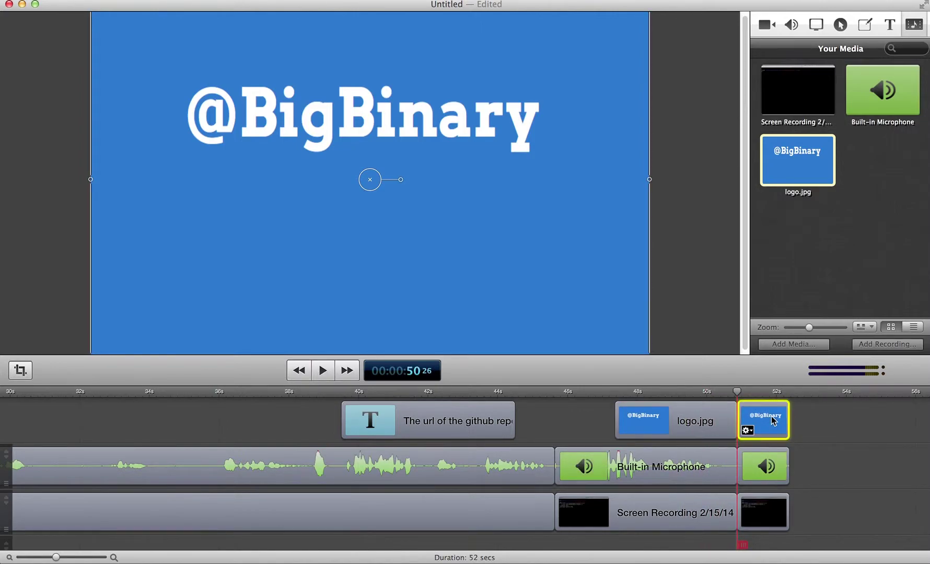
pyautogui.keyDown('shift'); pyautogui.click(783, 462); pyautogui.keyUp('shift')
pyautogui.keyDown('shift'); pyautogui.click(772, 510); pyautogui.keyUp('shift')
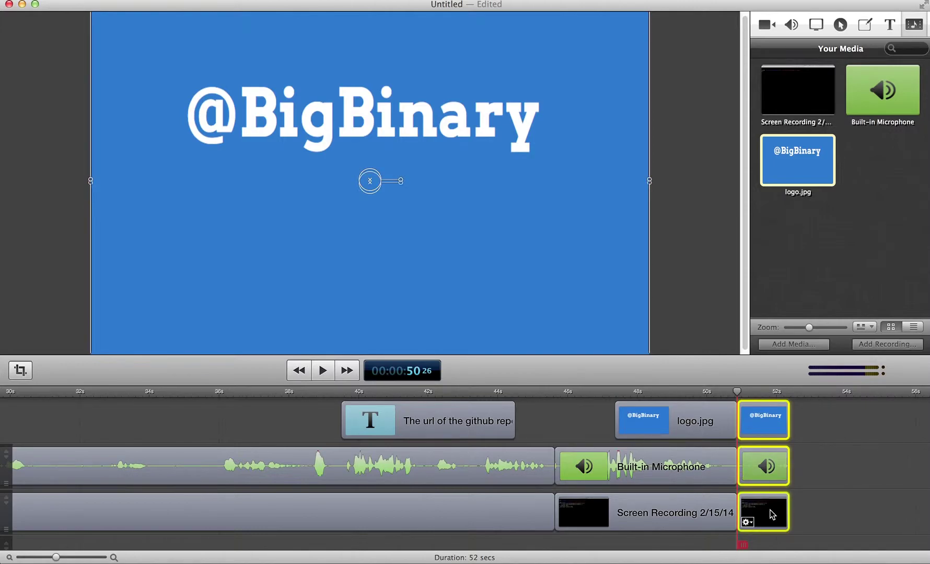
pyautogui.rightClick(771, 510)
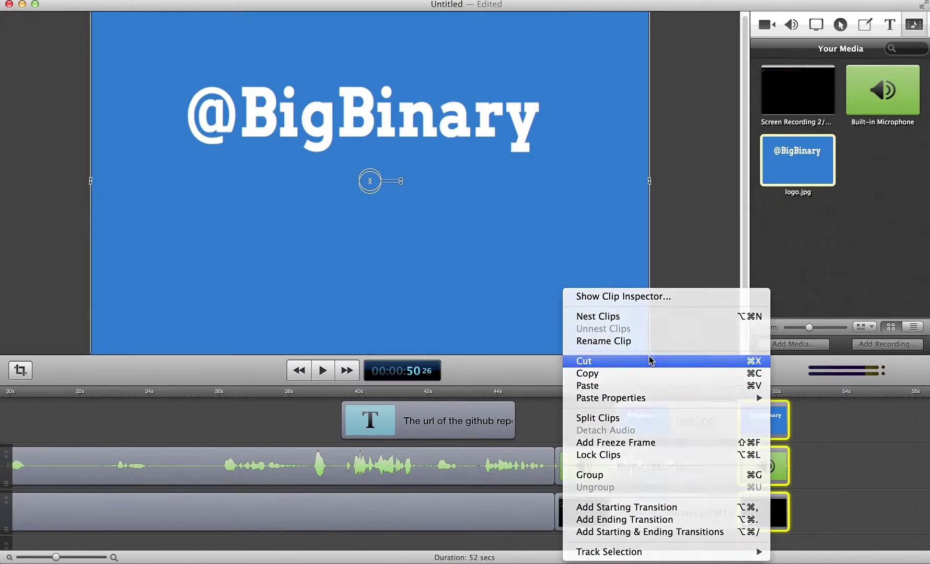
pyautogui.click(650, 361)
# Move the playhead back to 00:00:03 14 and enlarge the canvas area above the timeline
pyautogui.moveTo(56, 558); pyautogui.dragTo(38, 558)
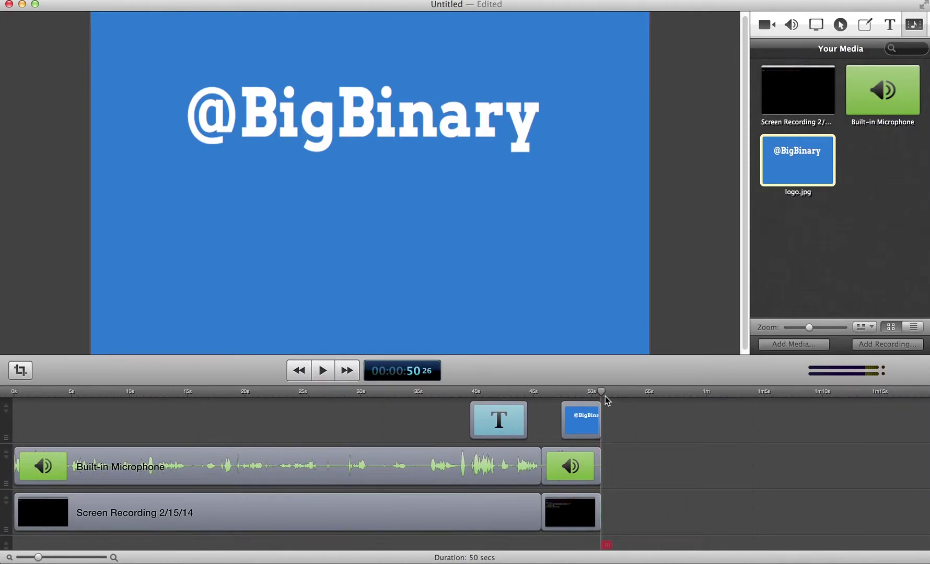
pyautogui.moveTo(602, 392); pyautogui.dragTo(54, 415)
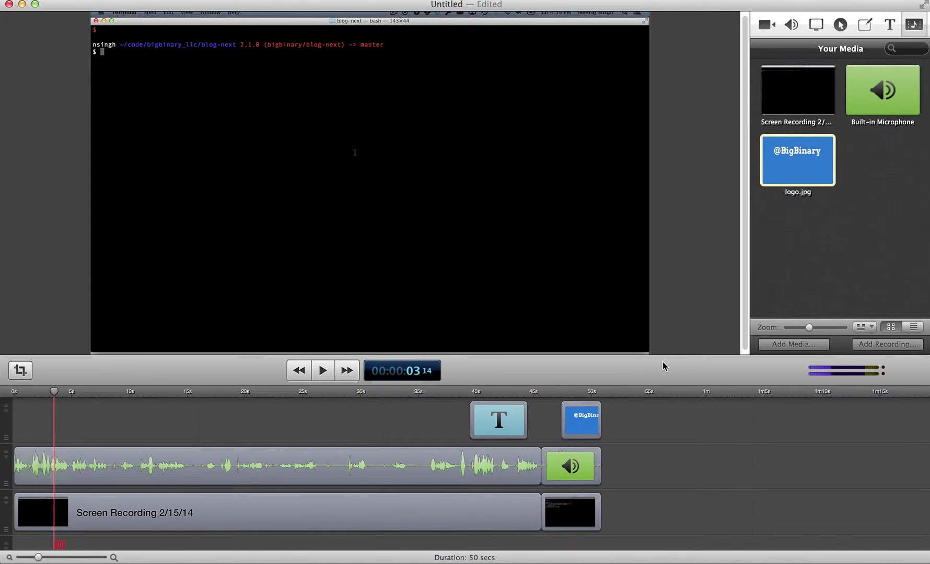
pyautogui.moveTo(668, 387); pyautogui.dragTo(672, 421)
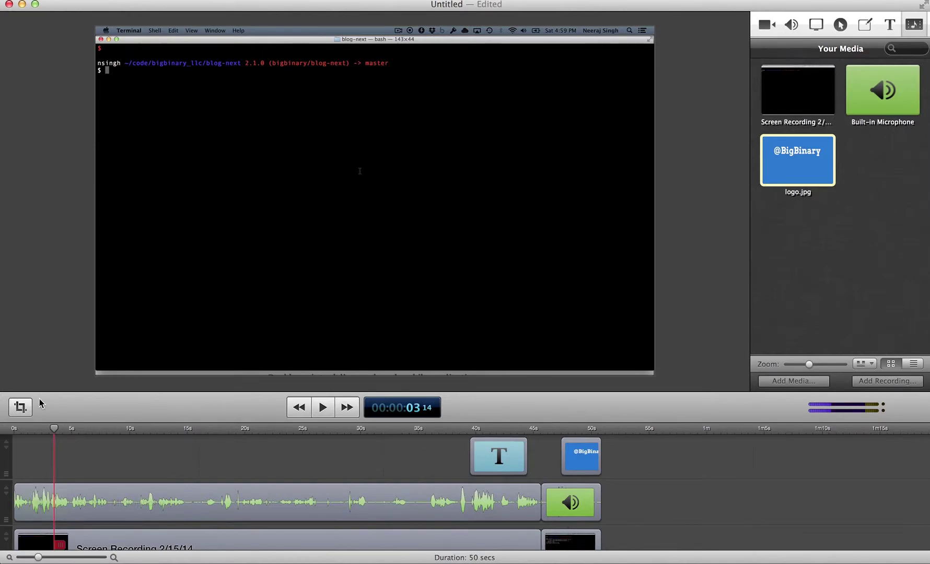
# Crop the canvas to 2880 x 1729, trimming the strip below the terminal window and the menu bar above it, and return the playhead to the start
pyautogui.click(20, 407)
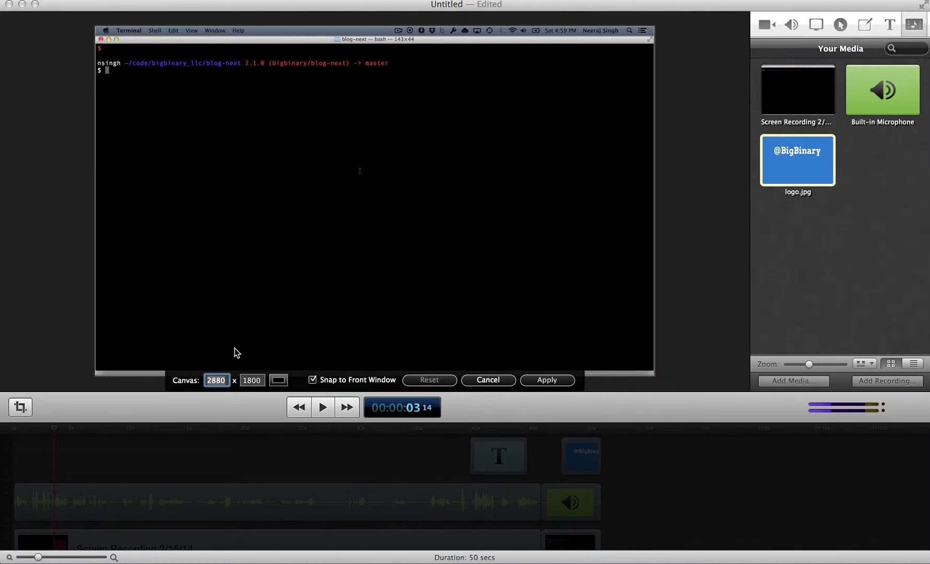
pyautogui.click(155, 380)
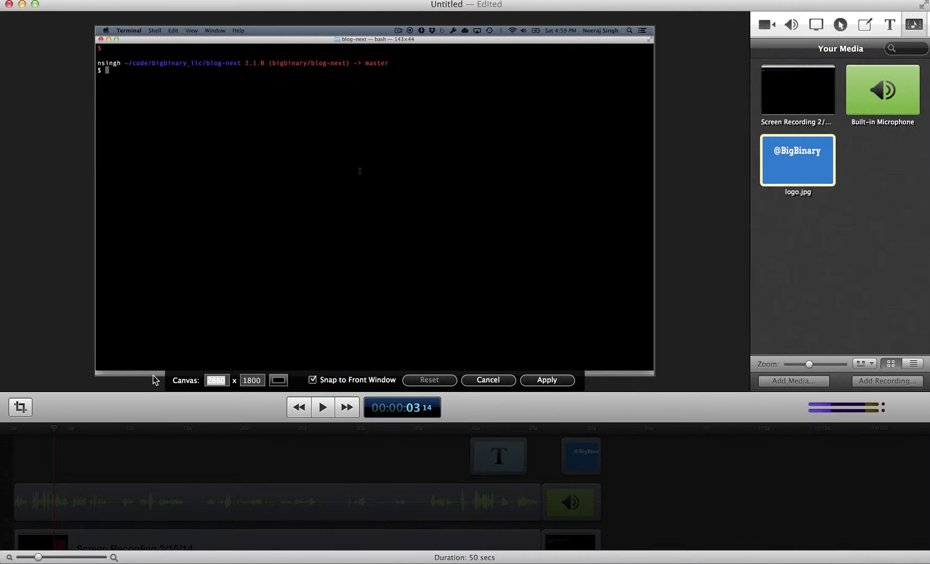
pyautogui.moveTo(153, 375); pyautogui.dragTo(153, 367)
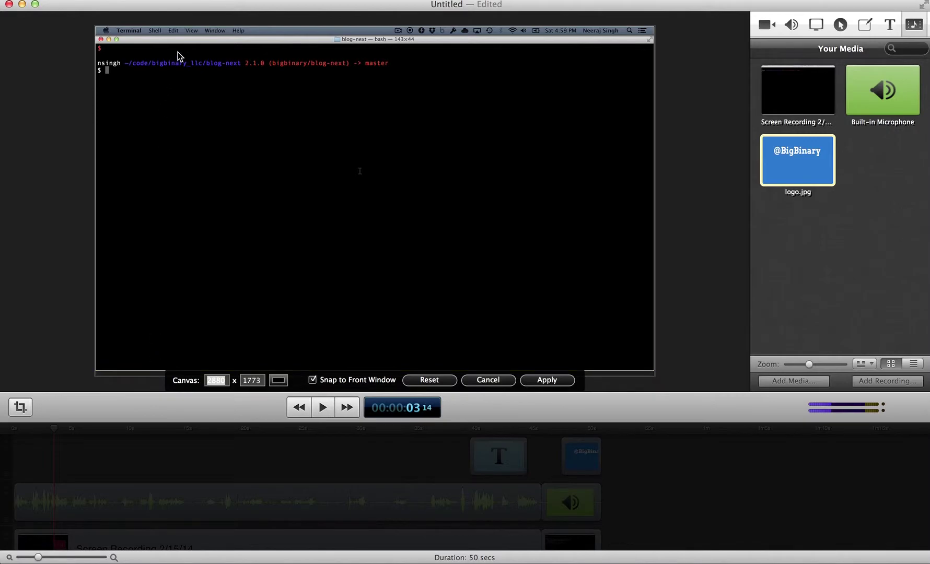
pyautogui.moveTo(178, 25); pyautogui.dragTo(178, 32)
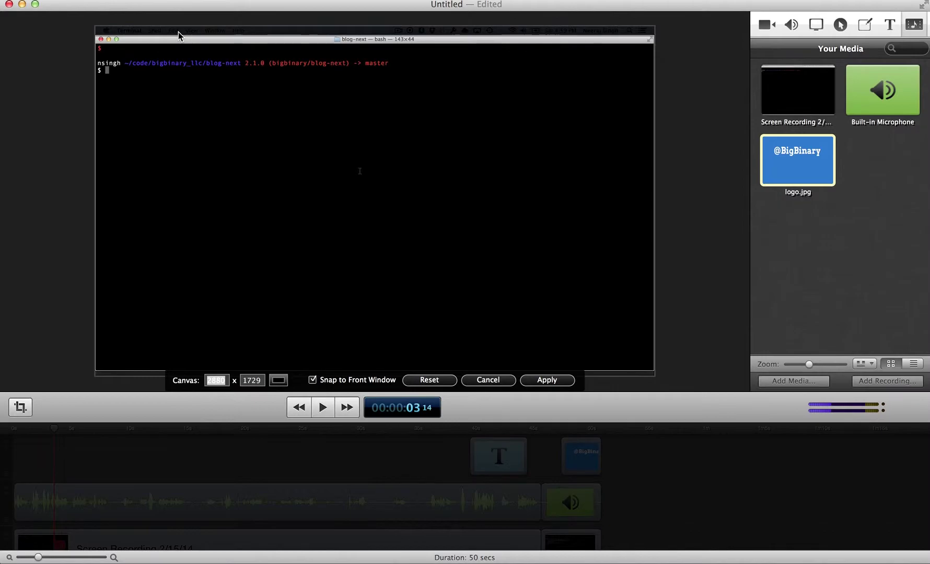
pyautogui.click(547, 380)
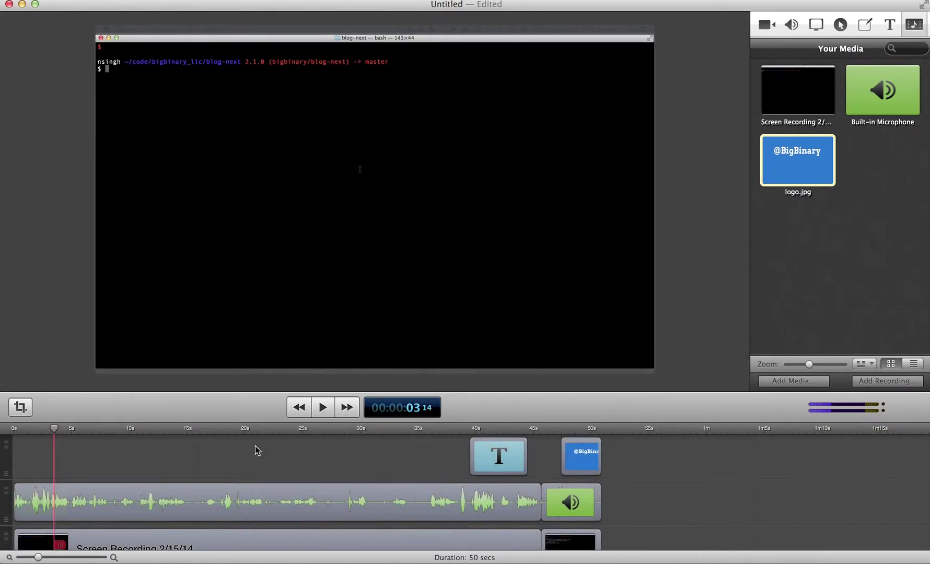
pyautogui.moveTo(54, 429); pyautogui.dragTo(10, 429)
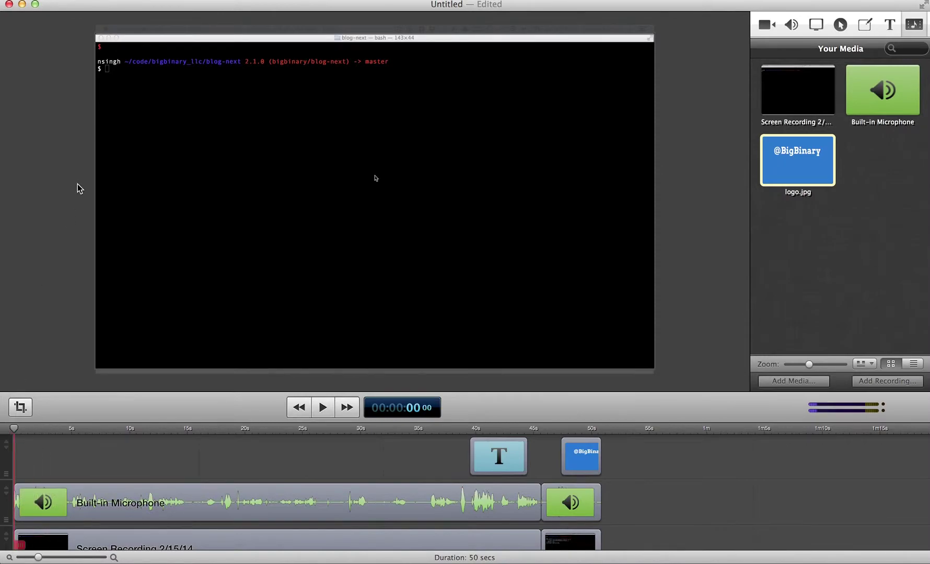
# Start publishing the video to Vimeo with Letterbox Content and Use Motion Blur enabled, and continue to the video details
pyautogui.click(116, 3)
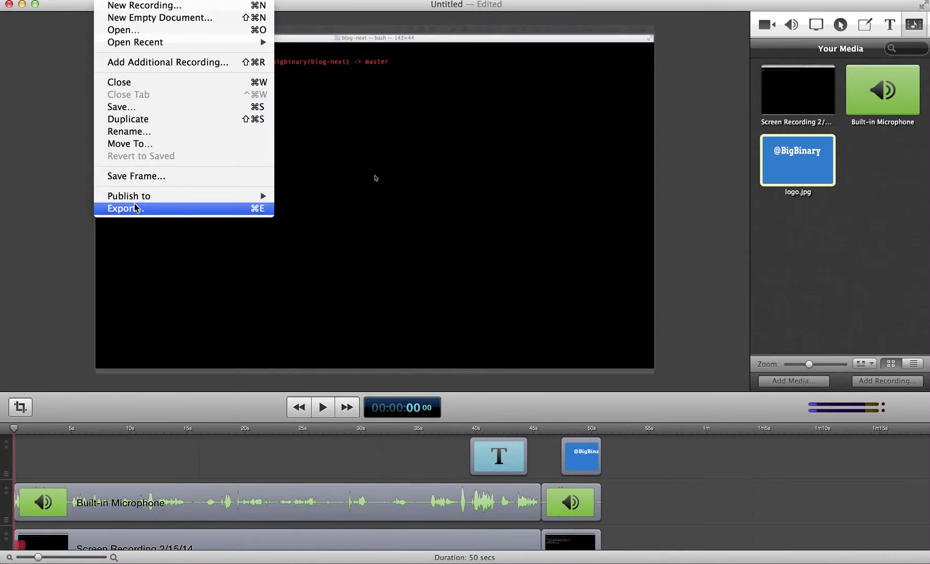
pyautogui.moveTo(140, 199)
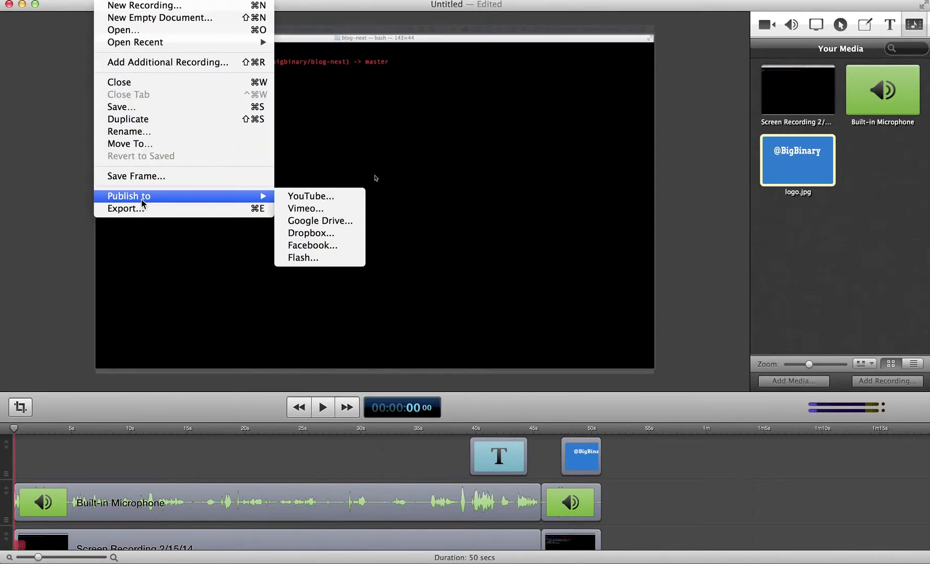
pyautogui.click(310, 208)
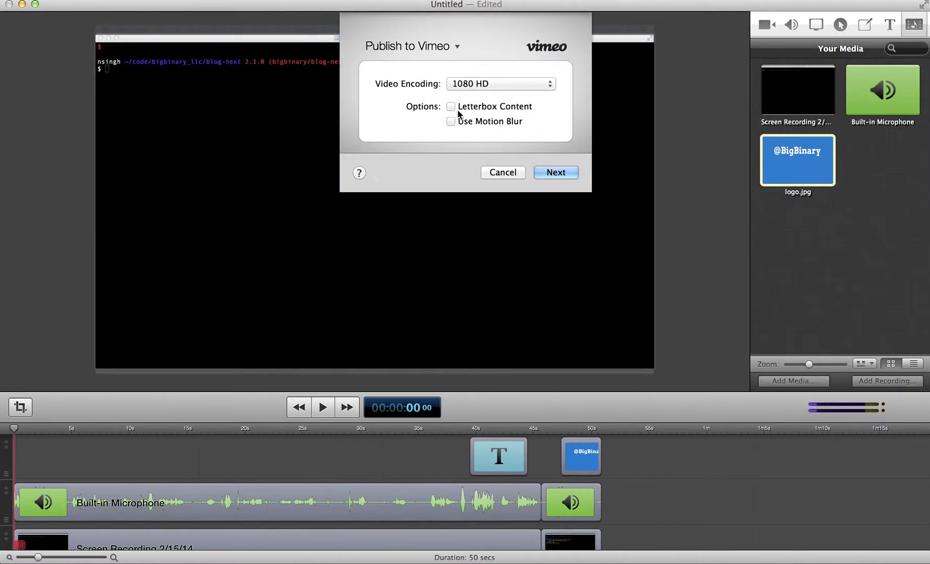
pyautogui.click(451, 107)
pyautogui.click(451, 122)
pyautogui.click(557, 172)
# Title the Vimeo video "How to record videos using screenflow", set its privacy to Private, and publish it
pyautogui.click(459, 87)
pyautogui.write('How to record videos using screenflow')
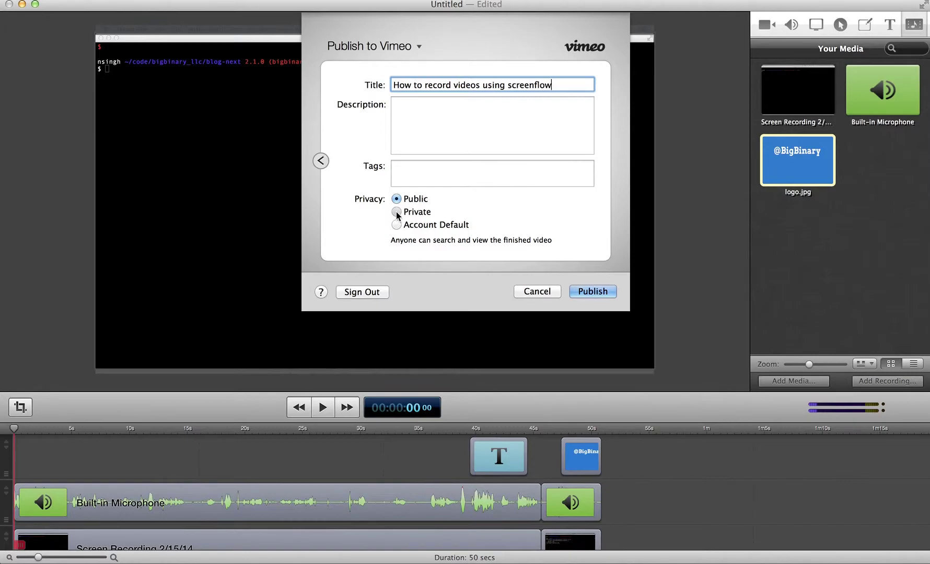
pyautogui.click(396, 212)
pyautogui.click(603, 291)
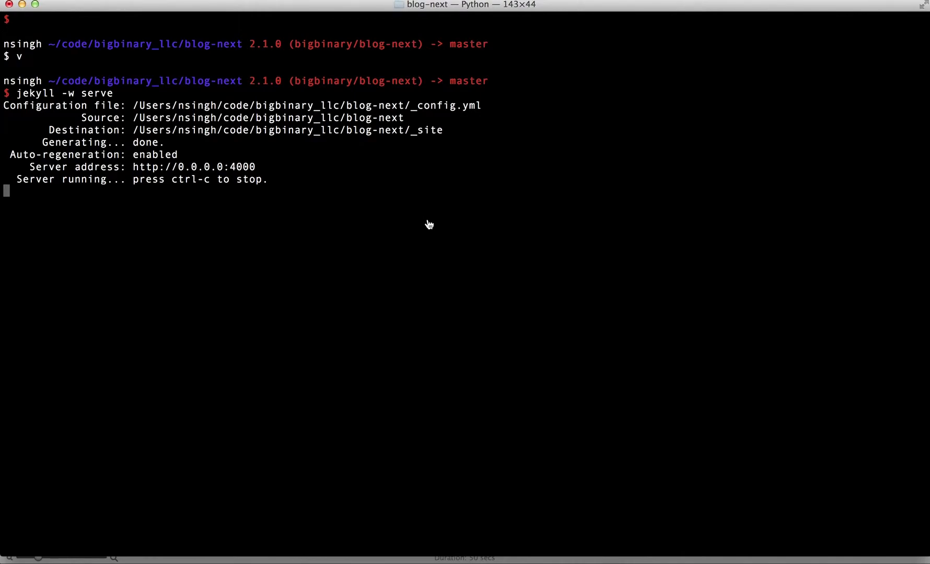
# Switch to Chrome and examine the Blue Yeti microphone's Amazon page, the photo of its gain and pattern knobs, and the cardioid mode description
pyautogui.press('super+Tab')
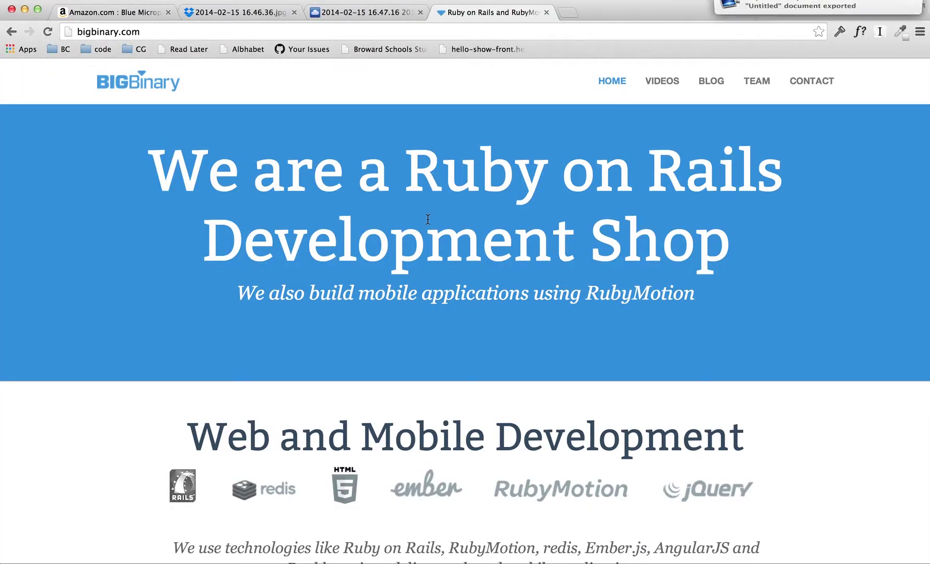
pyautogui.click(140, 14)
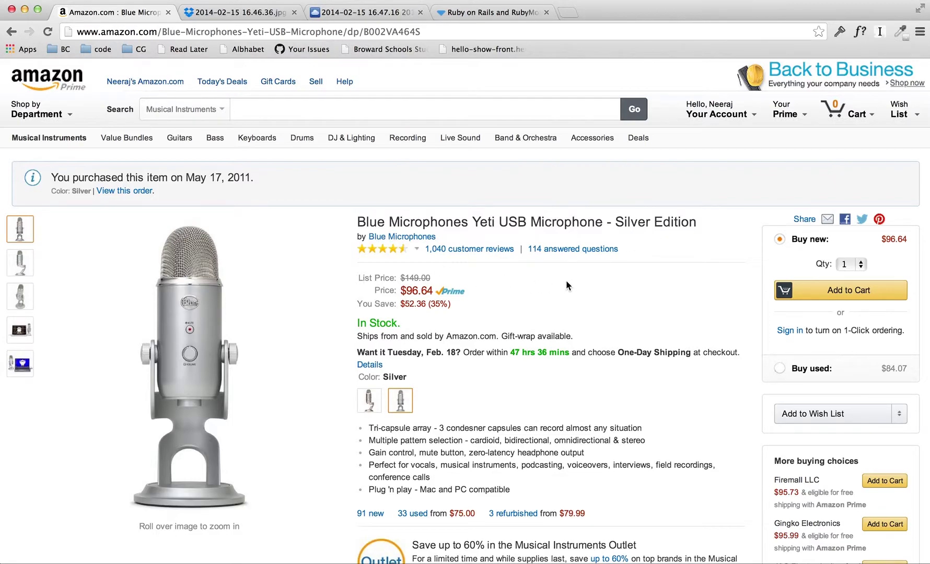
pyautogui.click(240, 14)
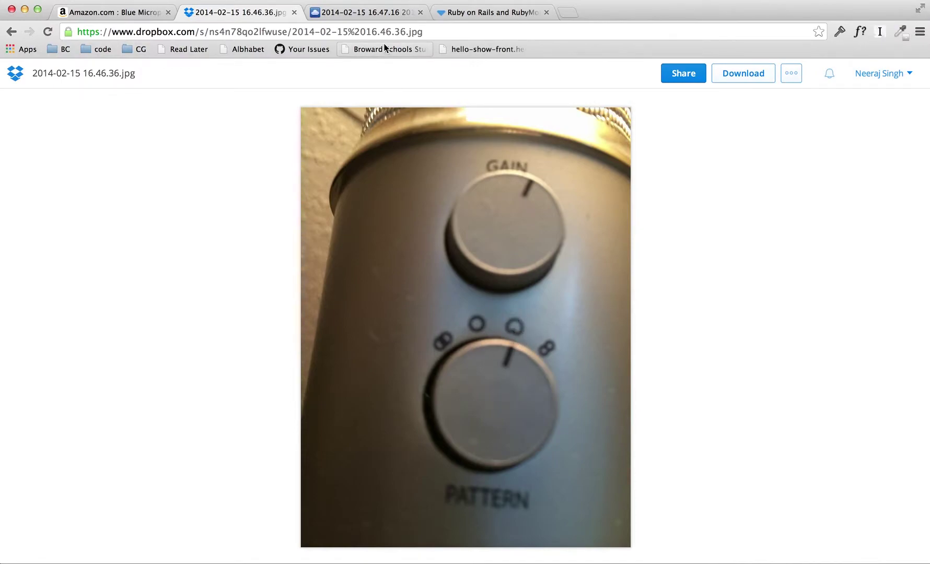
pyautogui.click(374, 13)
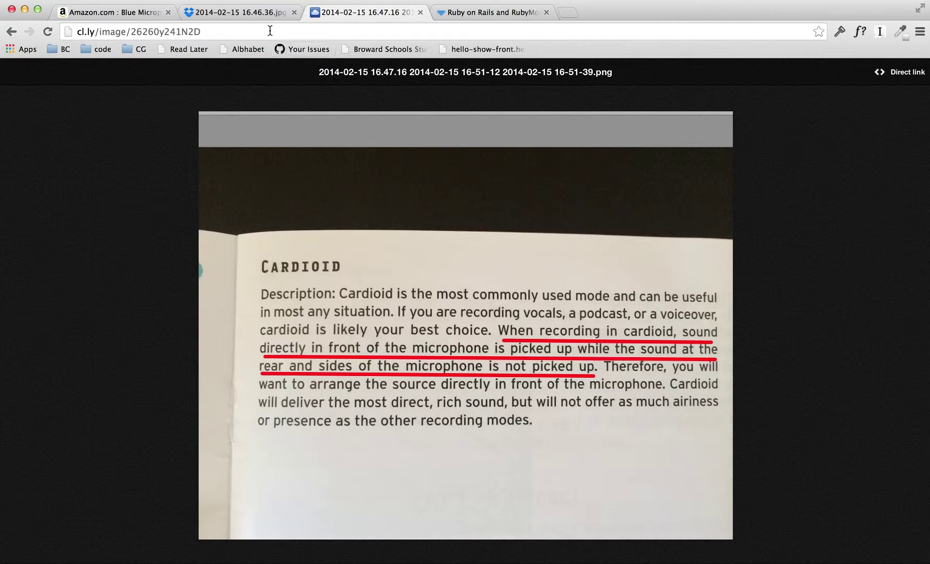
pyautogui.click(258, 14)
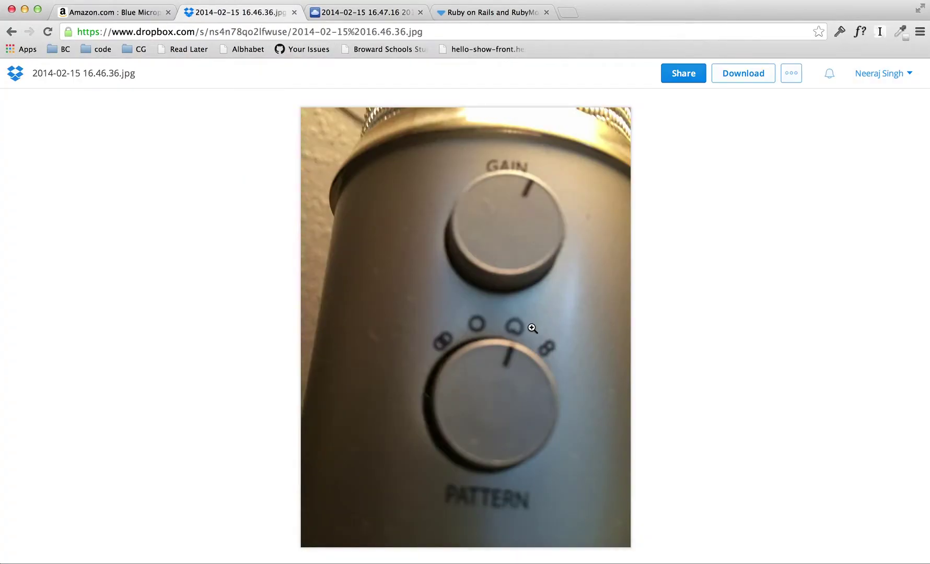